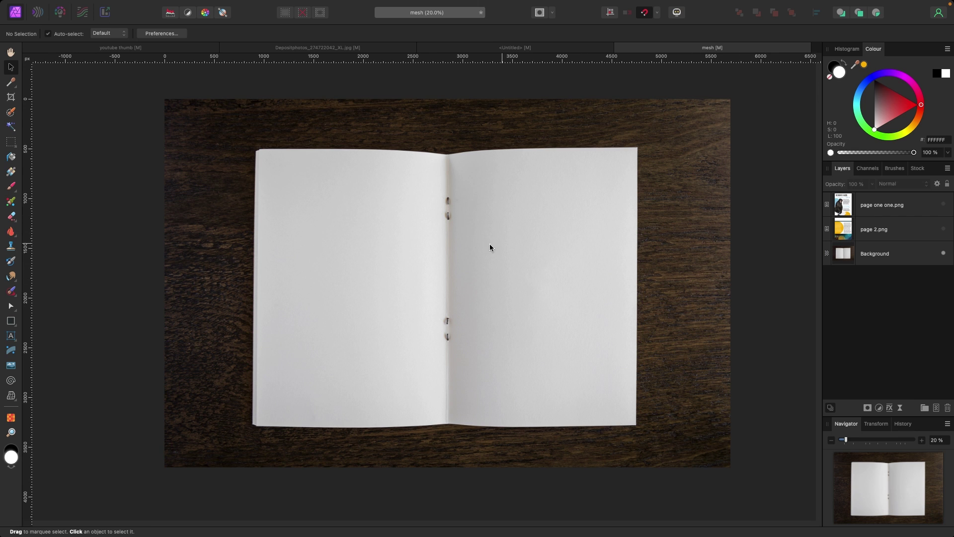
Show the 'page one one.png' layer and leave page 2.png hidden after toggling it.
{"action": "scroll", "coordinate": [455, 247], "scroll_direction": "up", "scroll_amount": 6}
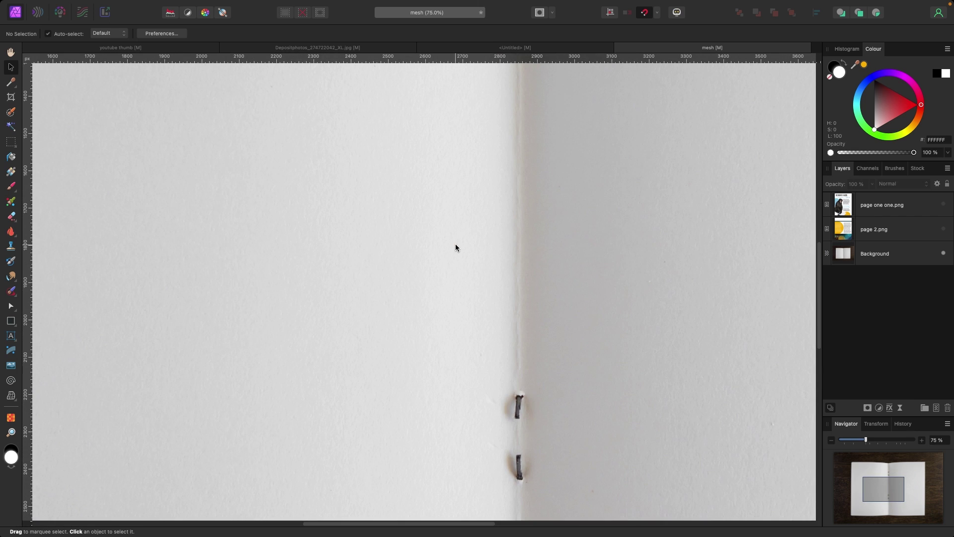
{"action": "scroll", "coordinate": [455, 247], "scroll_direction": "down", "scroll_amount": 6}
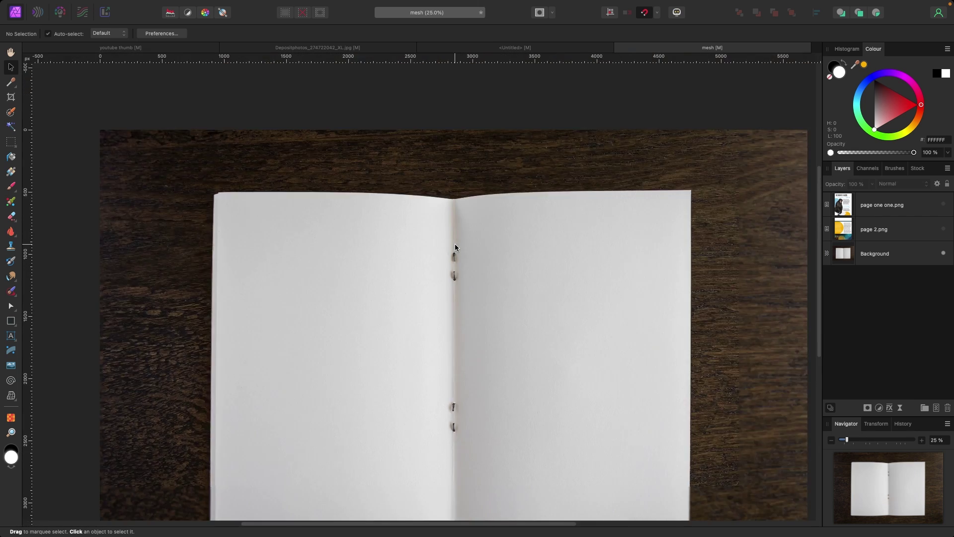
{"action": "scroll", "coordinate": [456, 245], "scroll_direction": "down", "scroll_amount": 2}
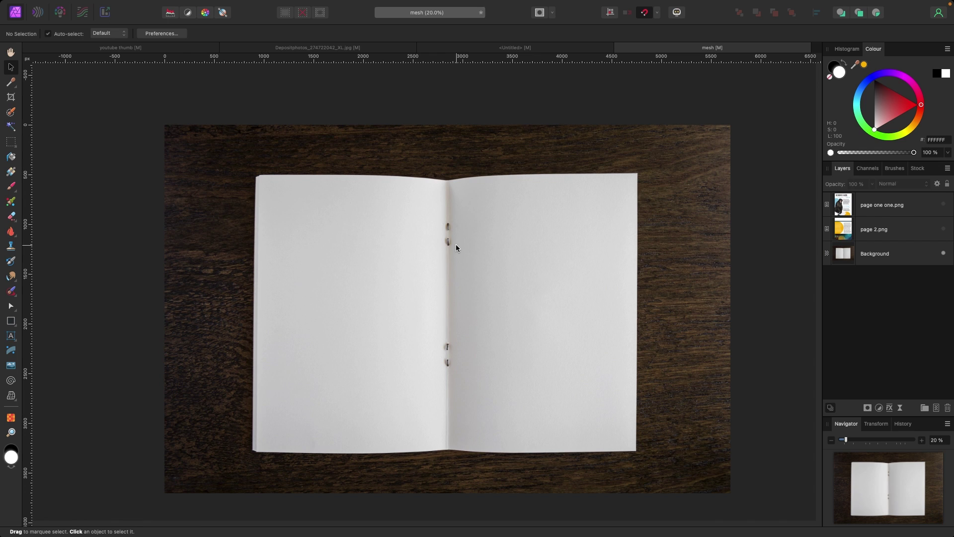
{"action": "left_click", "coordinate": [943, 204]}
{"action": "left_click", "coordinate": [943, 231]}
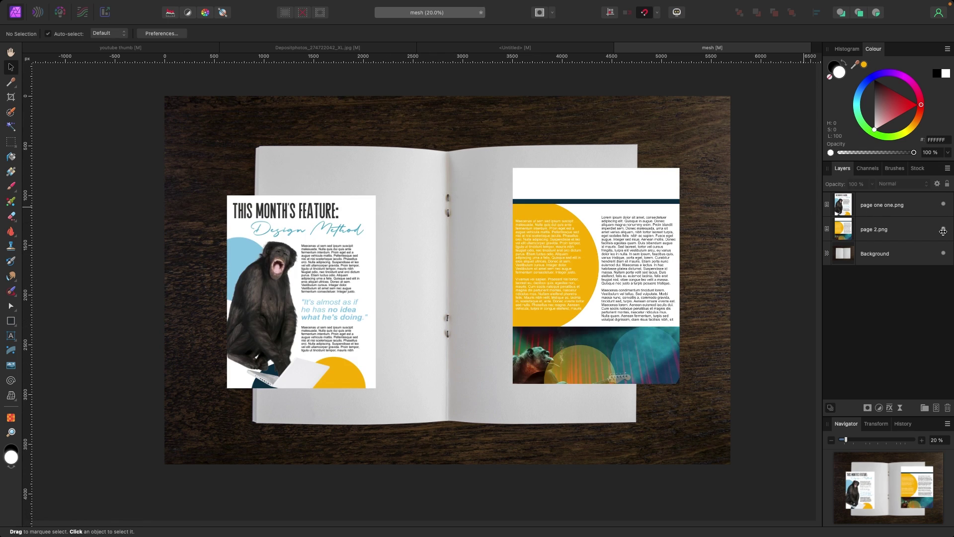
{"action": "left_click", "coordinate": [944, 231]}
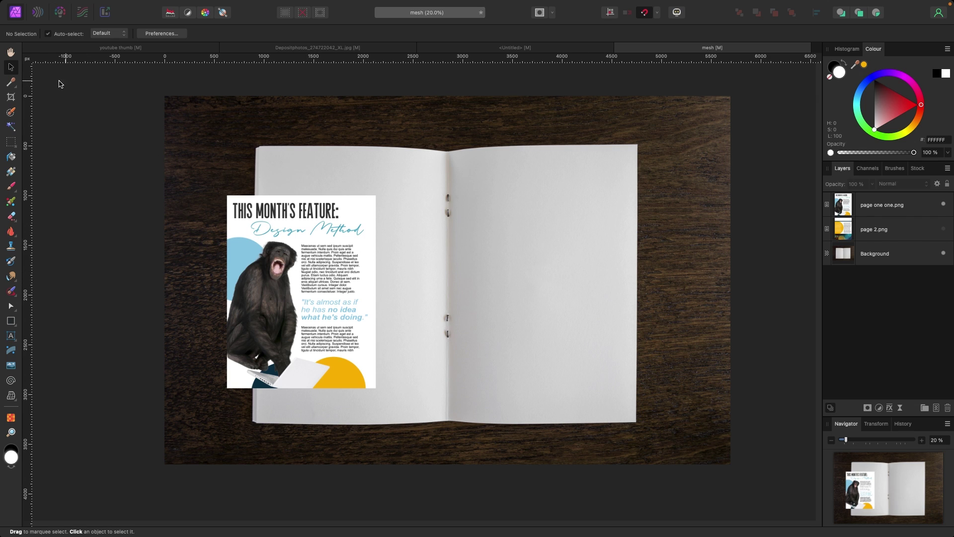
Move 'page one one.png' onto the book's left page and enlarge it to cover the page.
{"action": "left_click_drag", "start_coordinate": [287, 231], "coordinate": [347, 235]}
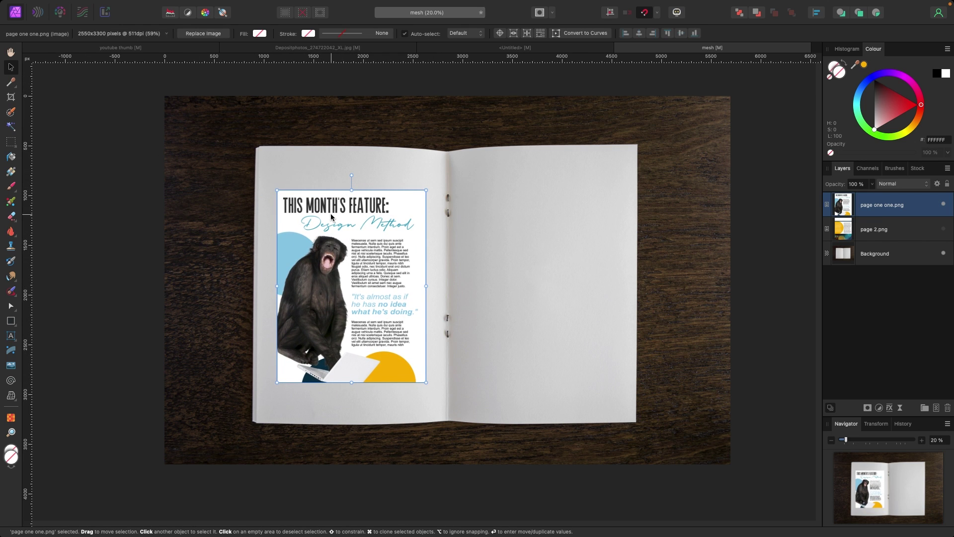
{"action": "left_click_drag", "start_coordinate": [276, 190], "coordinate": [259, 168]}
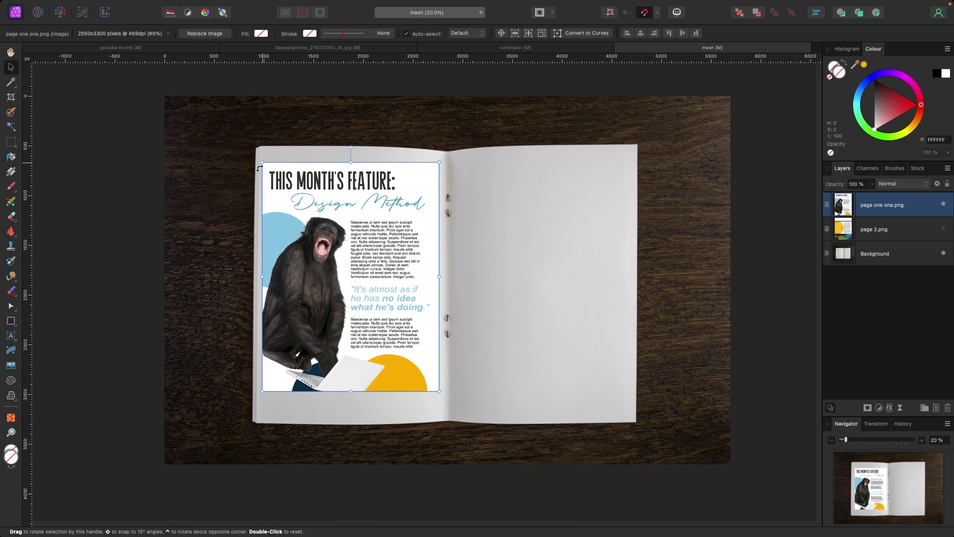
{"action": "left_click_drag", "start_coordinate": [436, 393], "coordinate": [447, 402]}
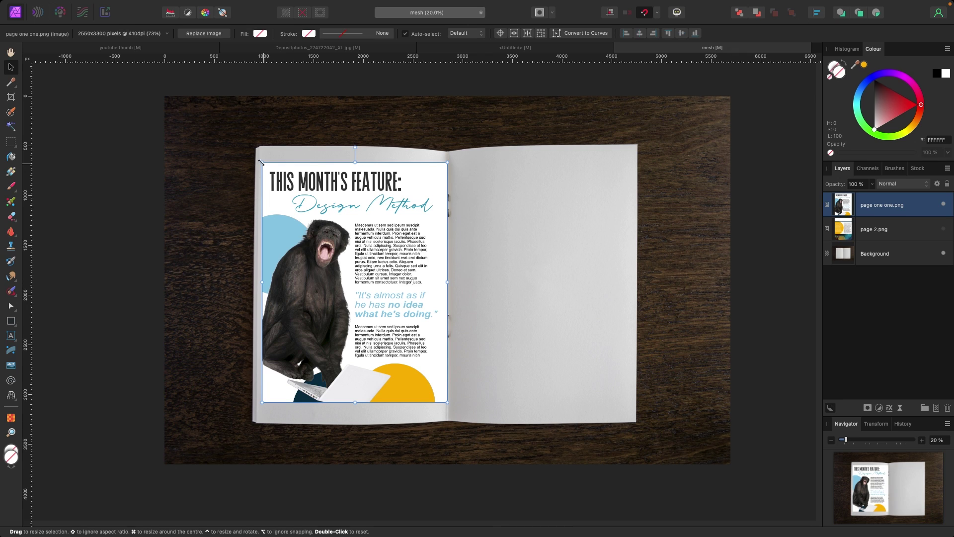
{"action": "scroll", "coordinate": [261, 163], "scroll_direction": "up", "scroll_amount": 5}
{"action": "left_click_drag", "start_coordinate": [357, 240], "coordinate": [389, 228]}
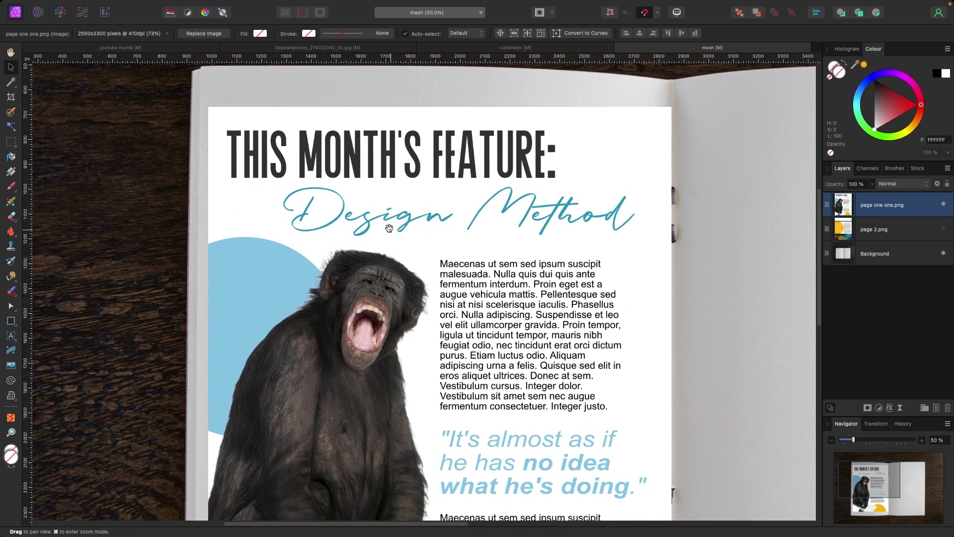
{"action": "left_click_drag", "start_coordinate": [209, 106], "coordinate": [197, 100]}
{"action": "key", "text": "super+minus"}
{"action": "key", "text": "super+minus"}
{"action": "key", "text": "super+minus"}
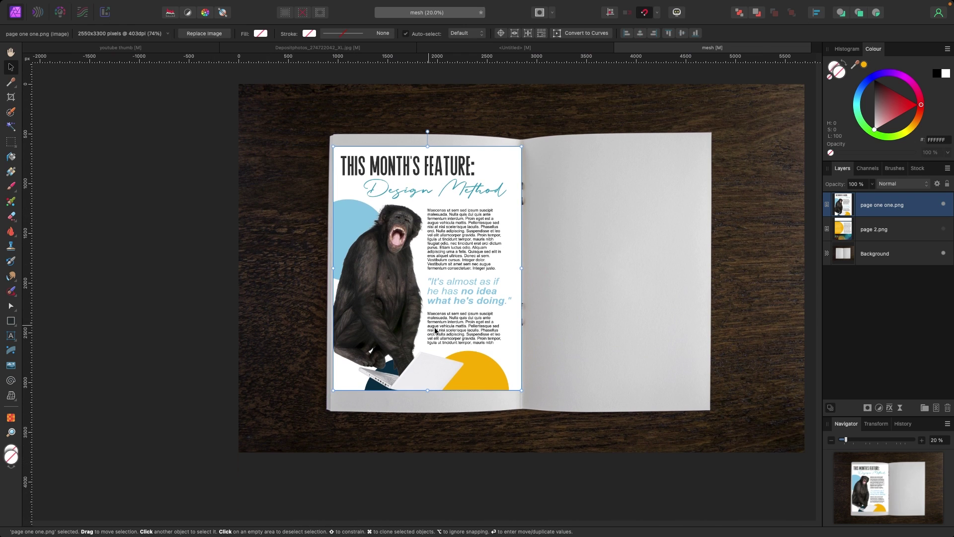
{"action": "left_click", "coordinate": [206, 232]}
{"action": "left_click_drag", "start_coordinate": [205, 231], "coordinate": [160, 248]}
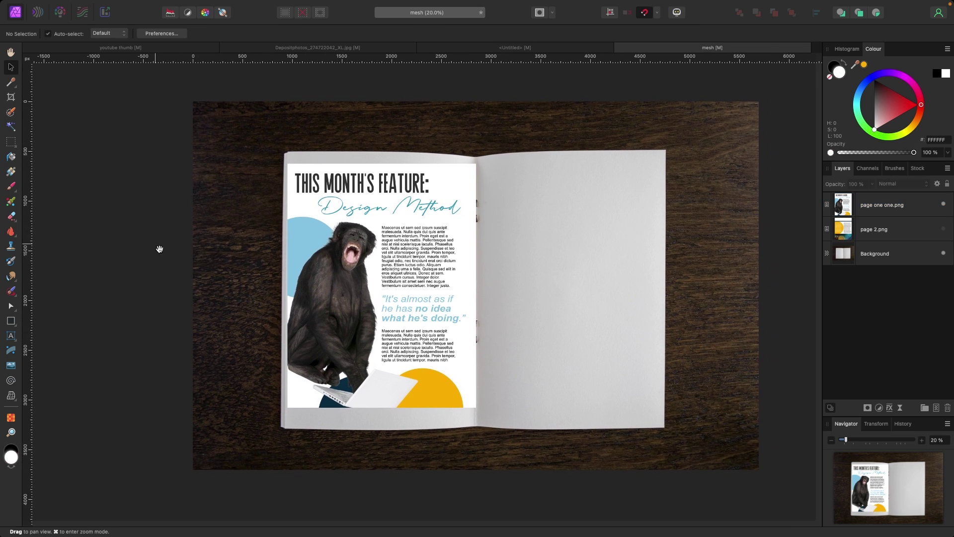
Select the first magazine page and pick the Mesh Warp Tool.
{"action": "left_click", "coordinate": [372, 288]}
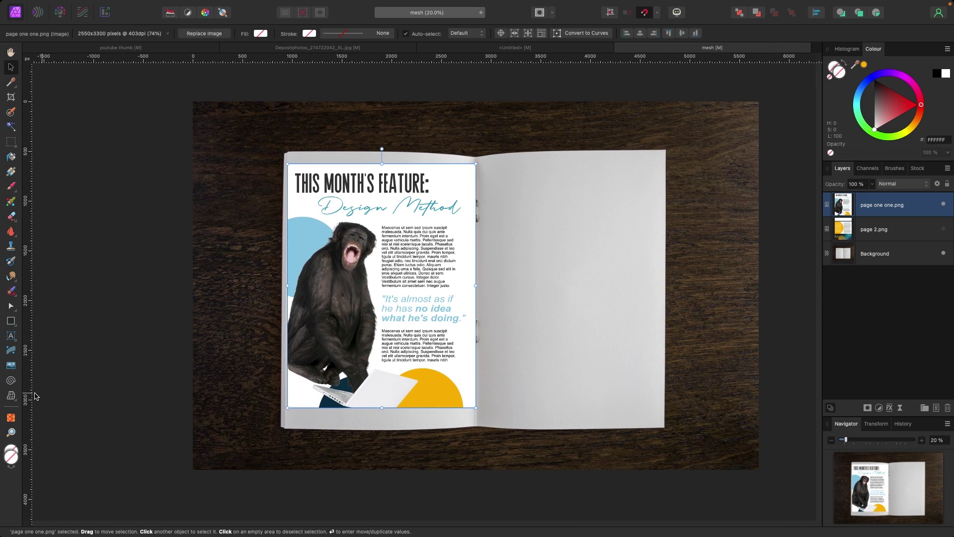
{"action": "left_click", "coordinate": [15, 399]}
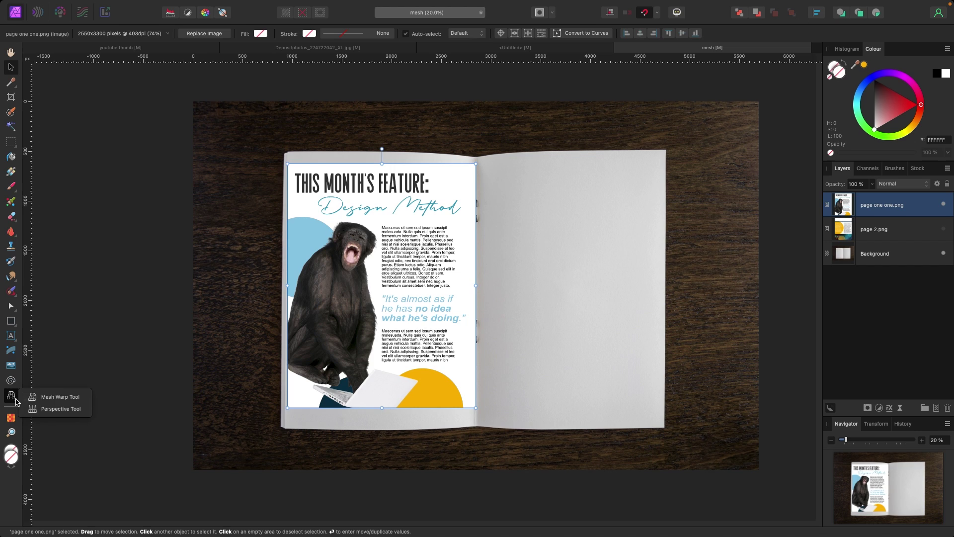
{"action": "left_click", "coordinate": [55, 397]}
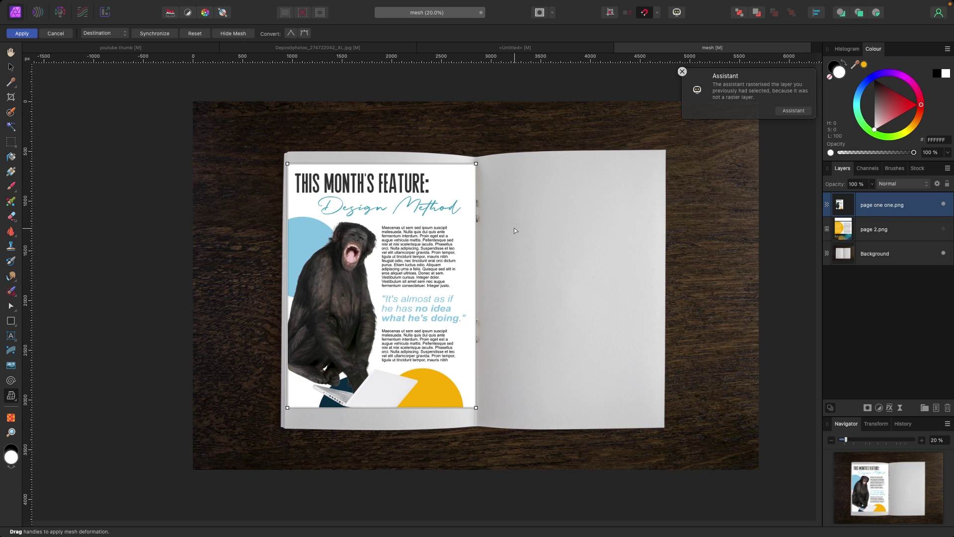
Drag the four mesh corners onto the left page's corners and apply the warp.
{"action": "scroll", "coordinate": [333, 191], "scroll_direction": "up", "scroll_amount": 1}
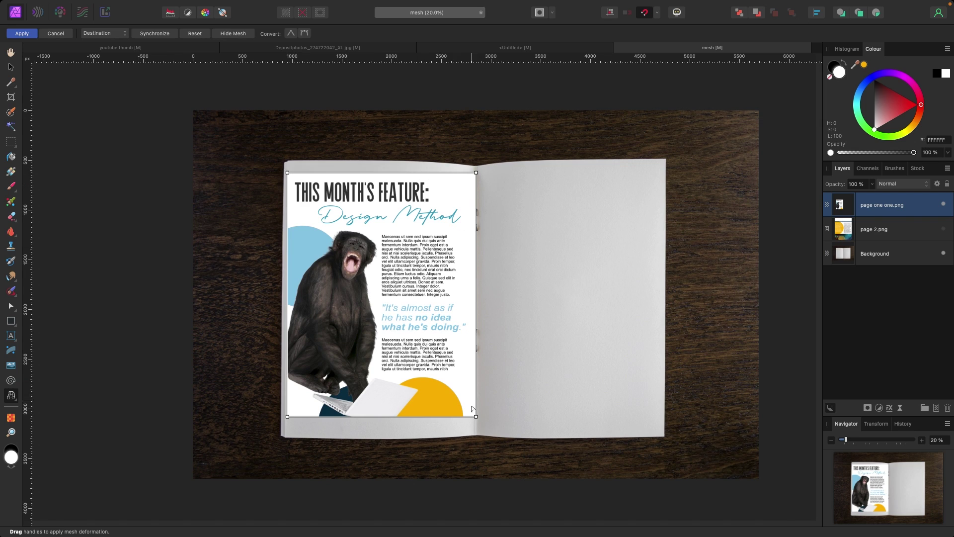
{"action": "left_click_drag", "start_coordinate": [287, 172], "coordinate": [288, 162]}
{"action": "left_click_drag", "start_coordinate": [476, 172], "coordinate": [476, 166]}
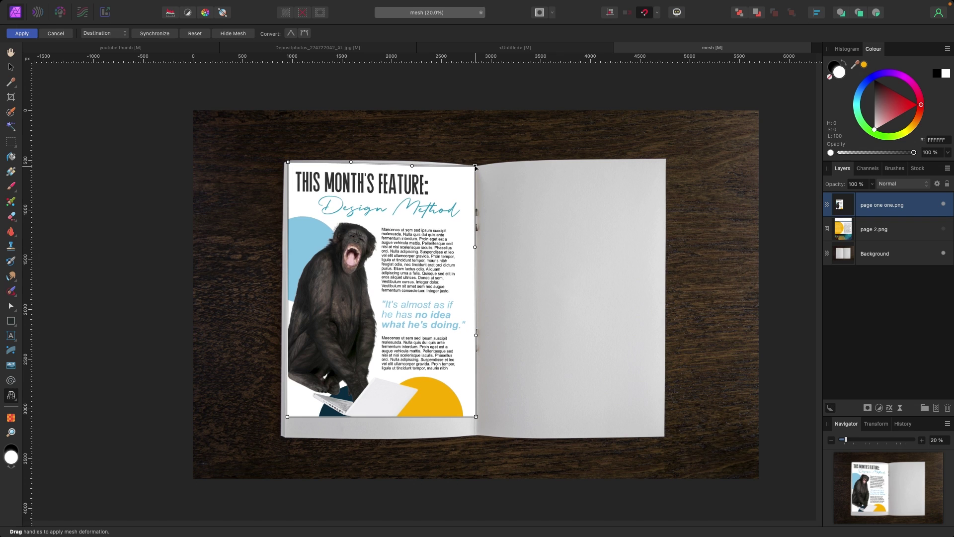
{"action": "left_click_drag", "start_coordinate": [286, 419], "coordinate": [285, 438]}
{"action": "left_click_drag", "start_coordinate": [477, 417], "coordinate": [477, 433]}
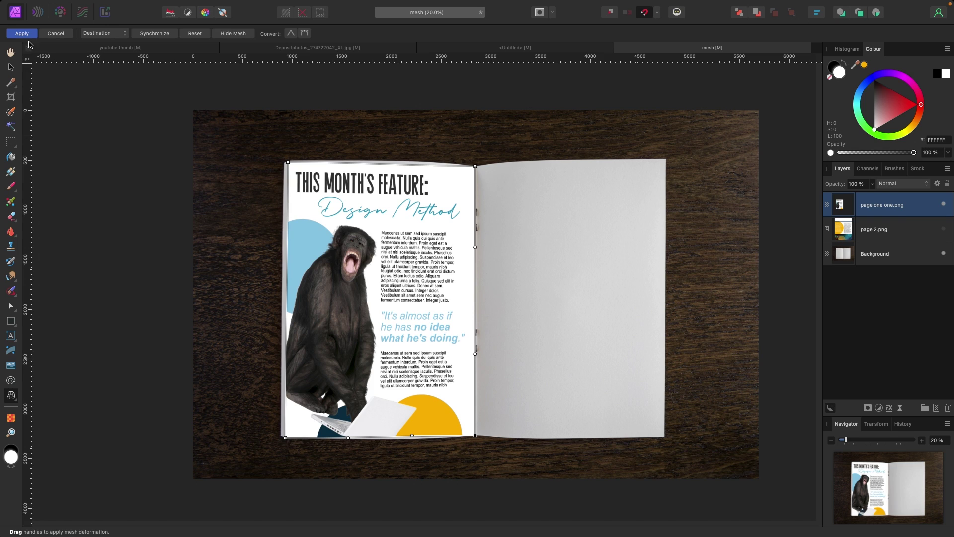
{"action": "key", "text": "h"}
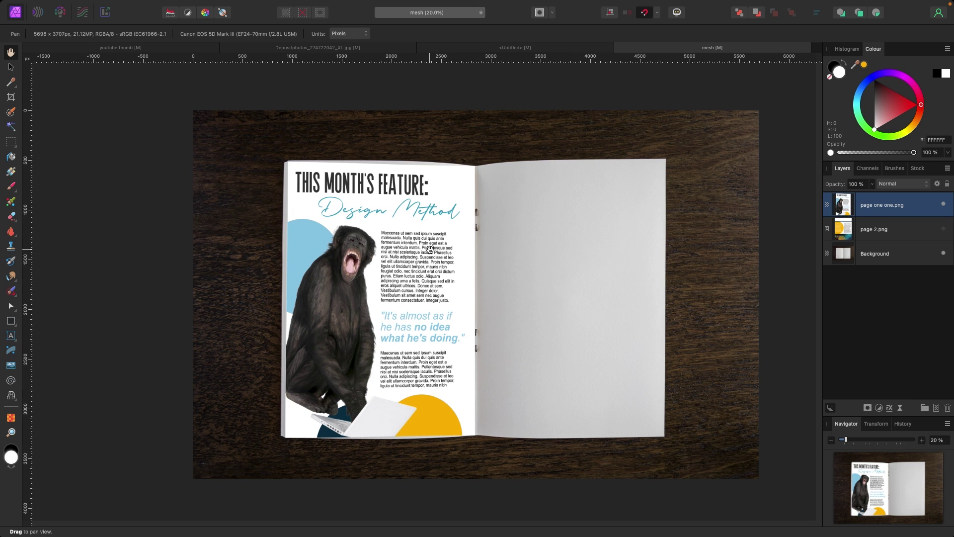
Inspect the warped page up close, then undo the destructive mesh warp.
{"action": "scroll", "coordinate": [429, 248], "scroll_direction": "up", "scroll_amount": 5}
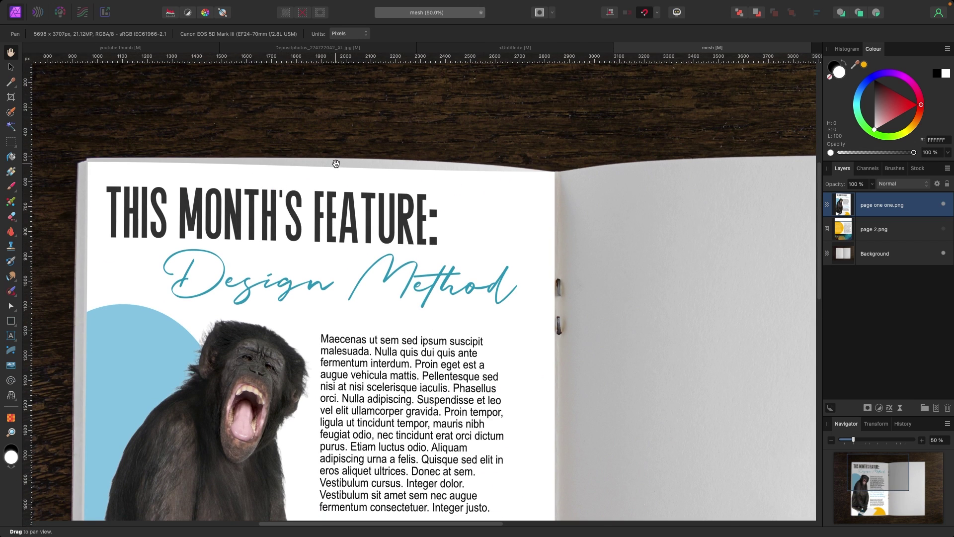
{"action": "scroll", "coordinate": [334, 160], "scroll_direction": "down", "scroll_amount": 5}
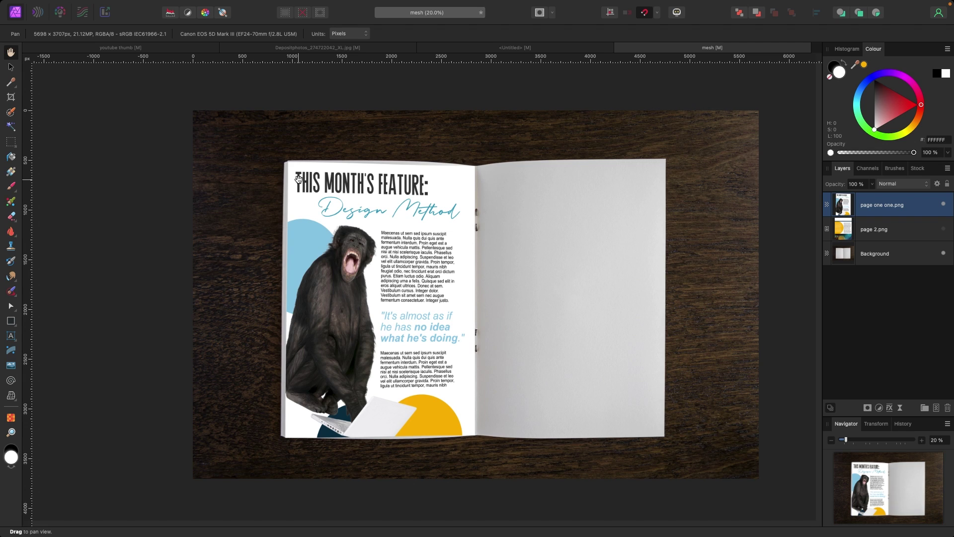
{"action": "key", "text": "ctrl+z"}
{"action": "key", "text": "ctrl+z"}
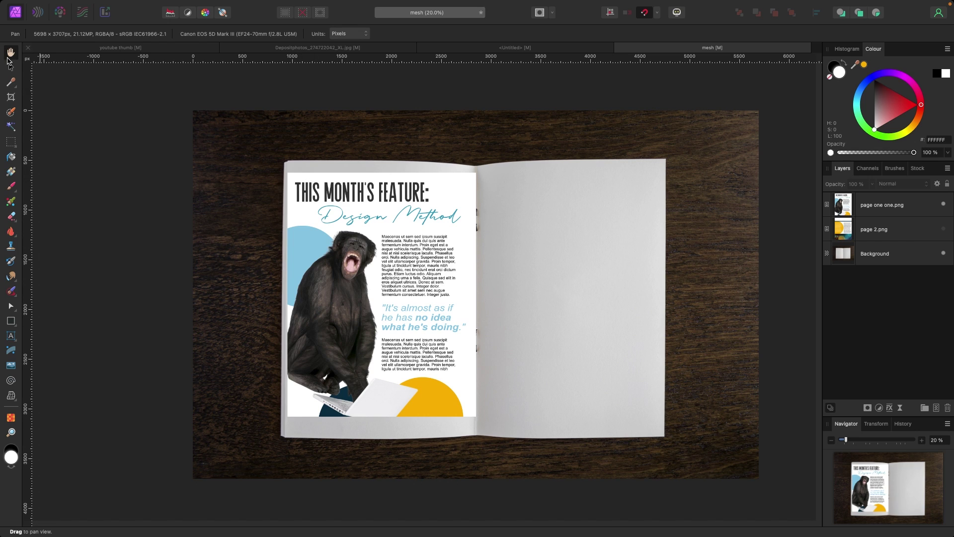
Add a Layer > New Live Filter Layer > Distort > Mesh Warp filter to 'page one one.png'.
{"action": "left_click", "coordinate": [11, 66]}
{"action": "left_click", "coordinate": [361, 260]}
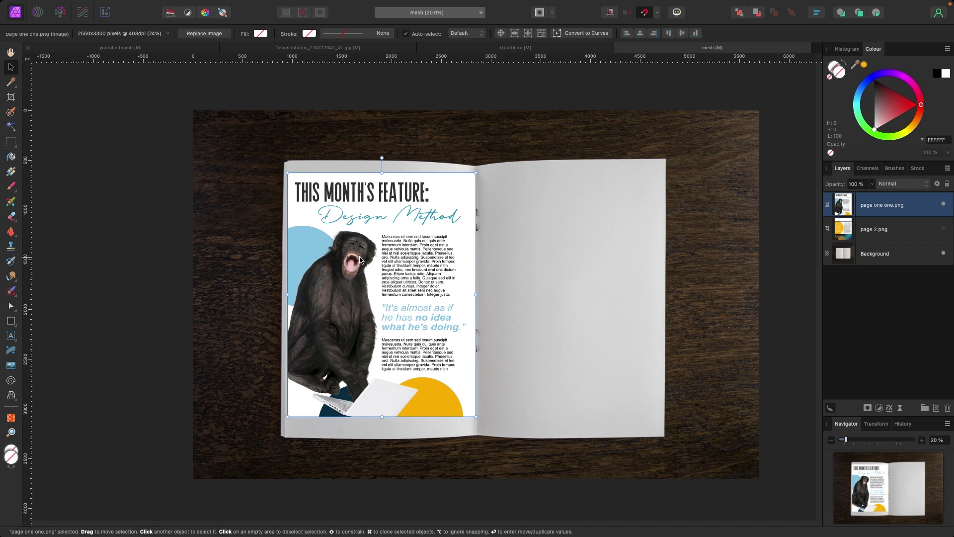
{"action": "mouse_move", "coordinate": [295, 3]}
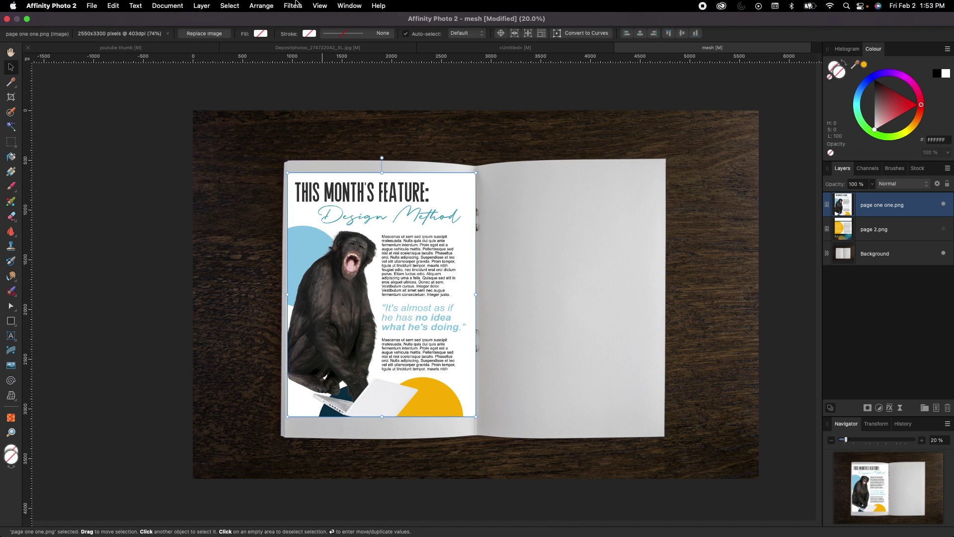
{"action": "left_click", "coordinate": [199, 6]}
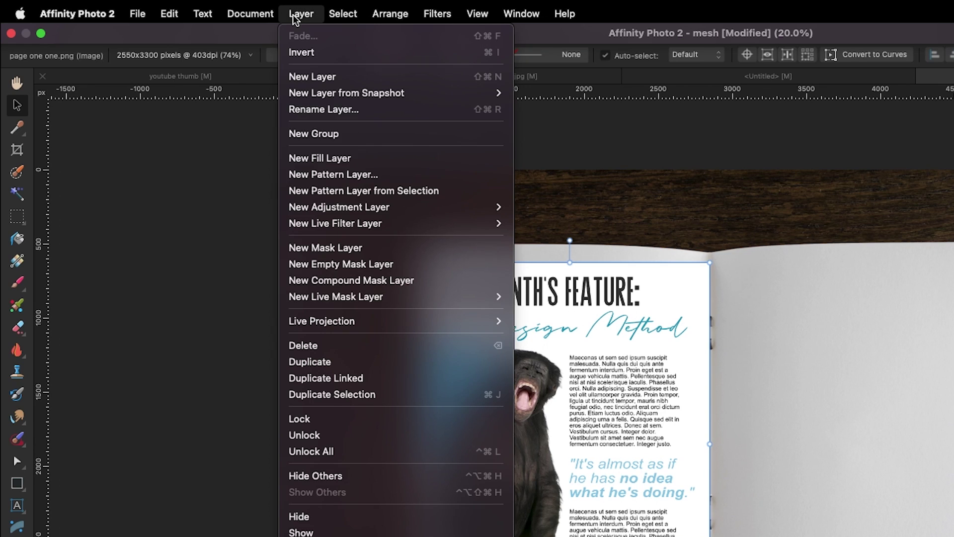
{"action": "mouse_move", "coordinate": [330, 228]}
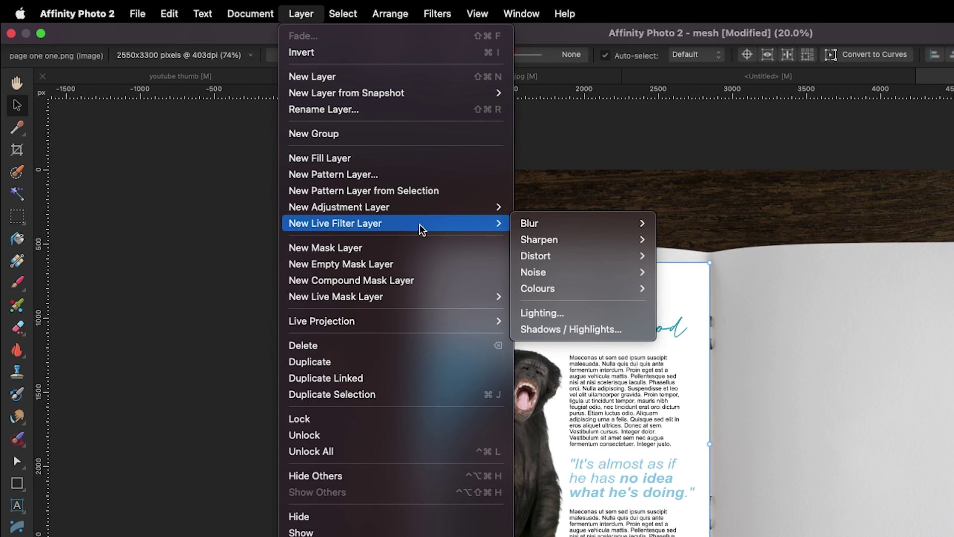
{"action": "mouse_move", "coordinate": [557, 252]}
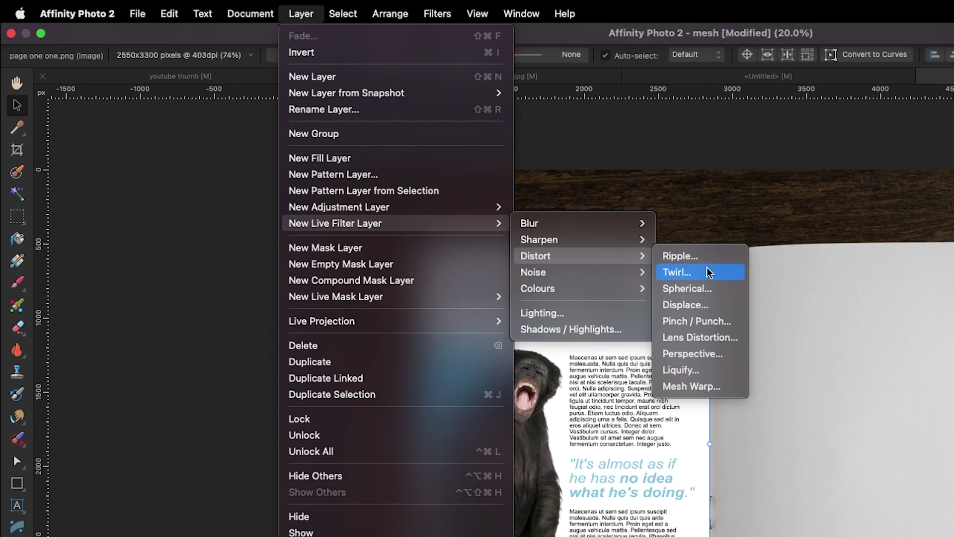
{"action": "left_click", "coordinate": [698, 387]}
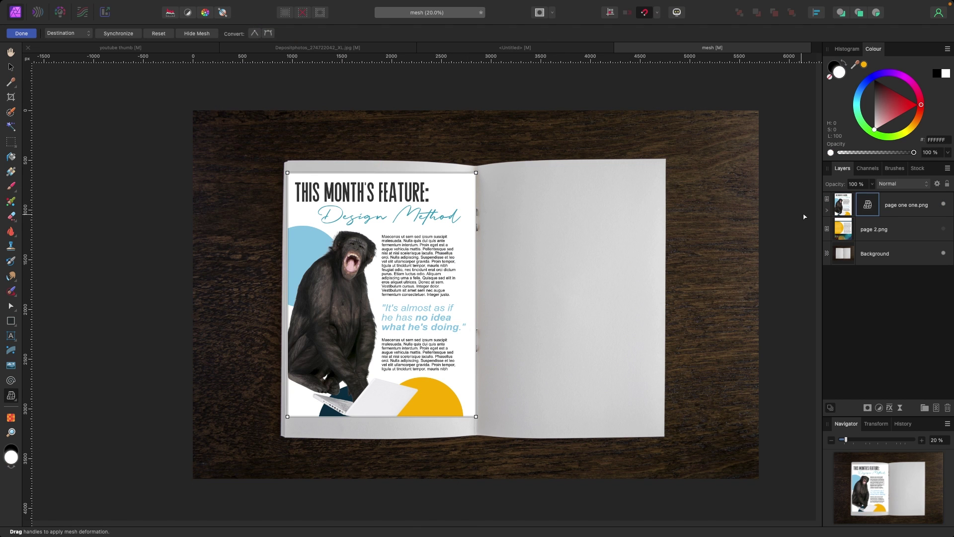
Raise the live Mesh Warp's top corners to the book edge and reopen the filter for editing.
{"action": "left_click", "coordinate": [827, 210]}
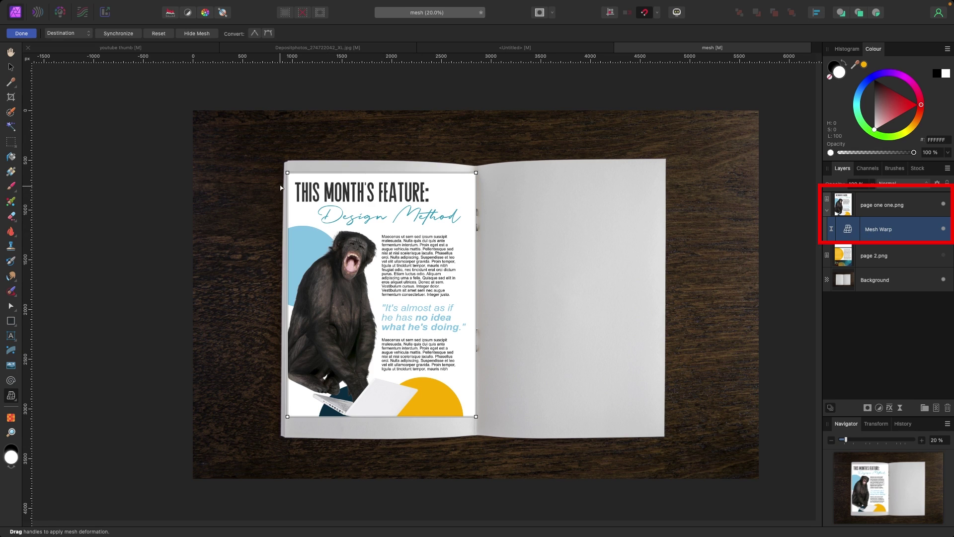
{"action": "left_click_drag", "start_coordinate": [287, 172], "coordinate": [288, 160]}
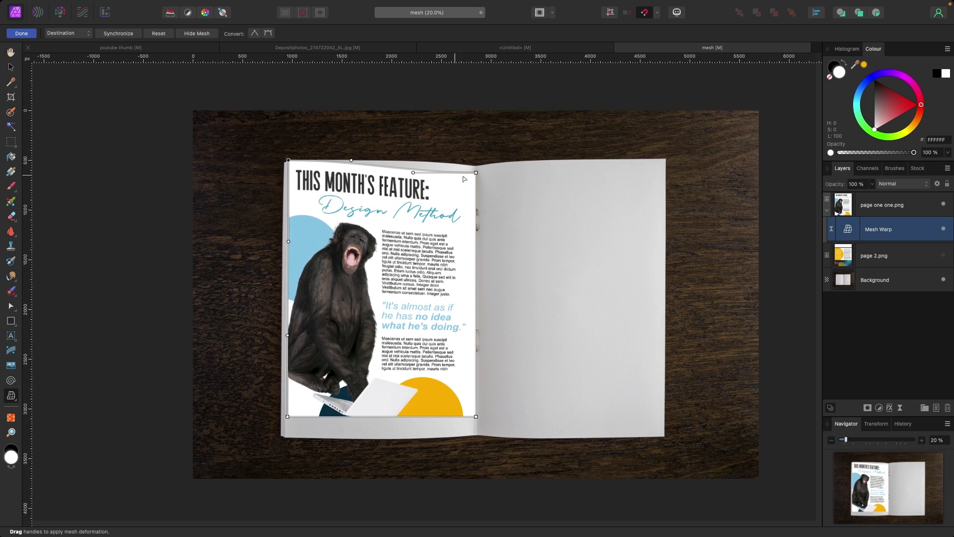
{"action": "left_click_drag", "start_coordinate": [476, 172], "coordinate": [476, 167]}
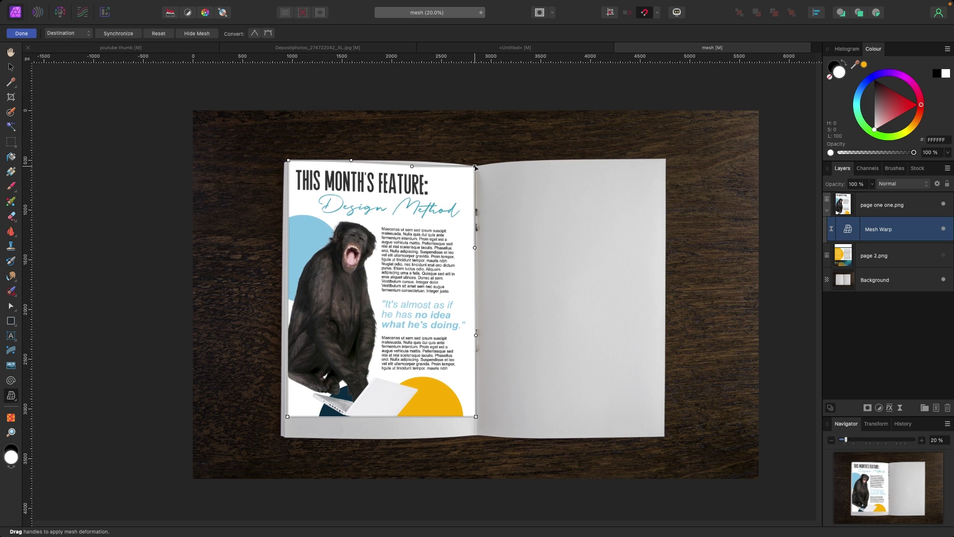
{"action": "key", "text": "h"}
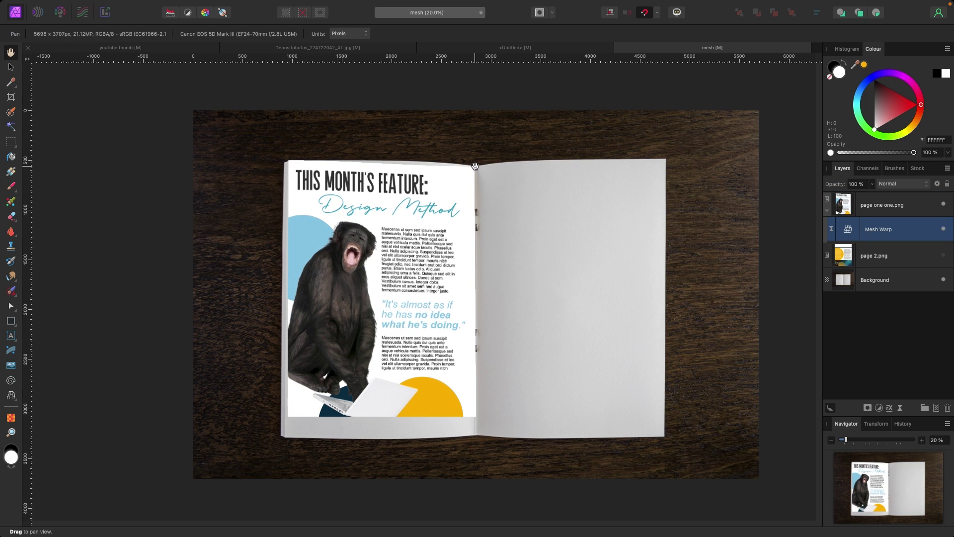
{"action": "left_click", "coordinate": [17, 70]}
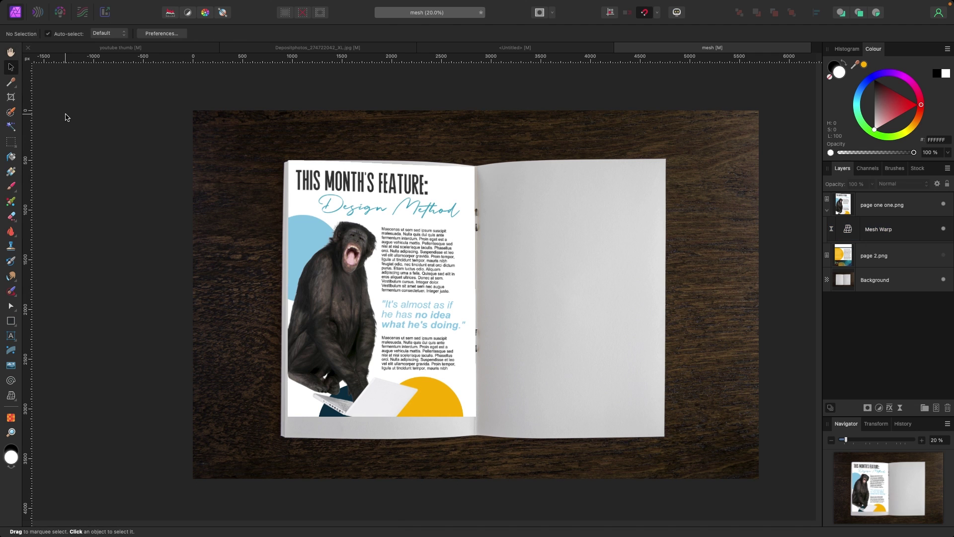
{"action": "left_click", "coordinate": [848, 229]}
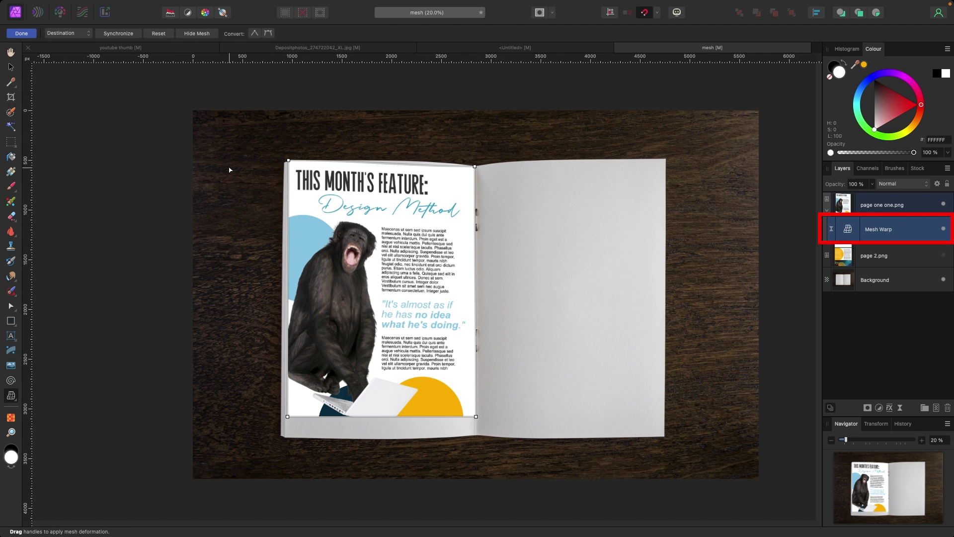
At 75% zoom, pull the page's top-left and top-right mesh corners onto the book's corners.
{"action": "scroll", "coordinate": [229, 170], "scroll_direction": "up", "scroll_amount": 5}
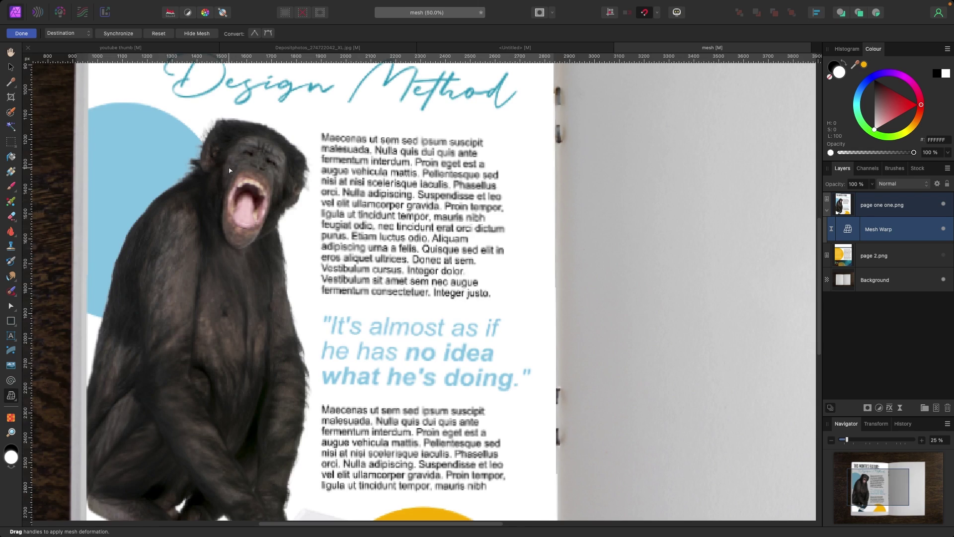
{"action": "scroll", "coordinate": [308, 277], "scroll_direction": "up", "scroll_amount": 5}
{"action": "left_click_drag", "start_coordinate": [308, 277], "coordinate": [494, 279]}
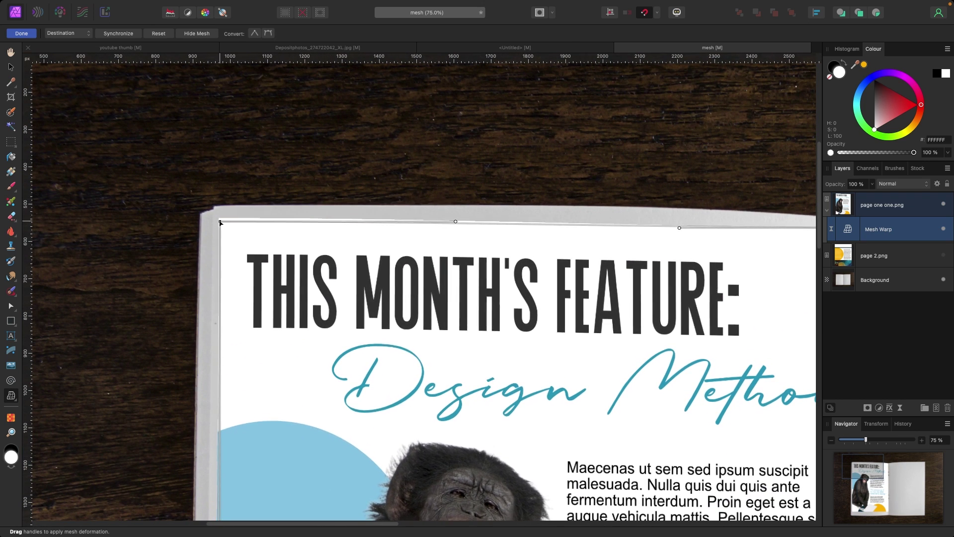
{"action": "left_click_drag", "start_coordinate": [218, 214], "coordinate": [216, 207]}
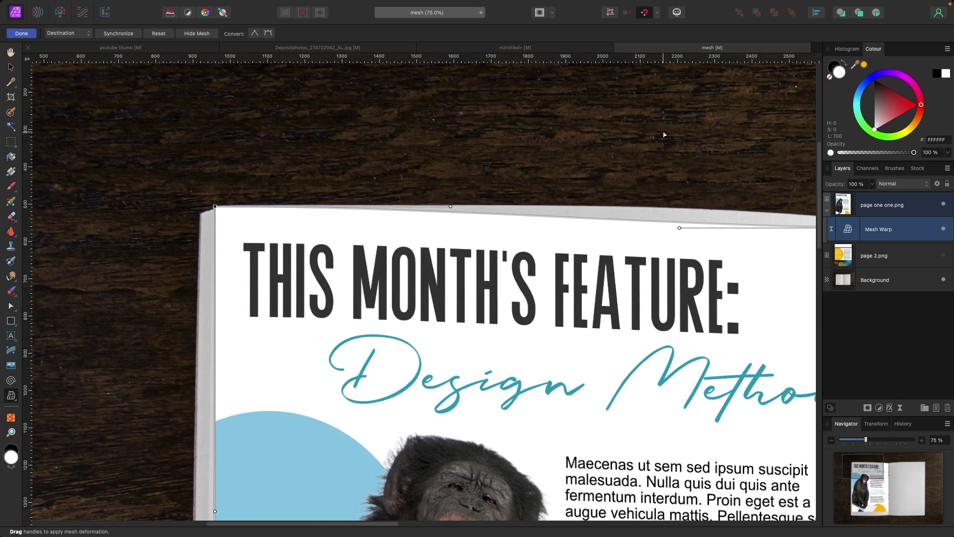
{"action": "left_click_drag", "start_coordinate": [663, 134], "coordinate": [433, 137]}
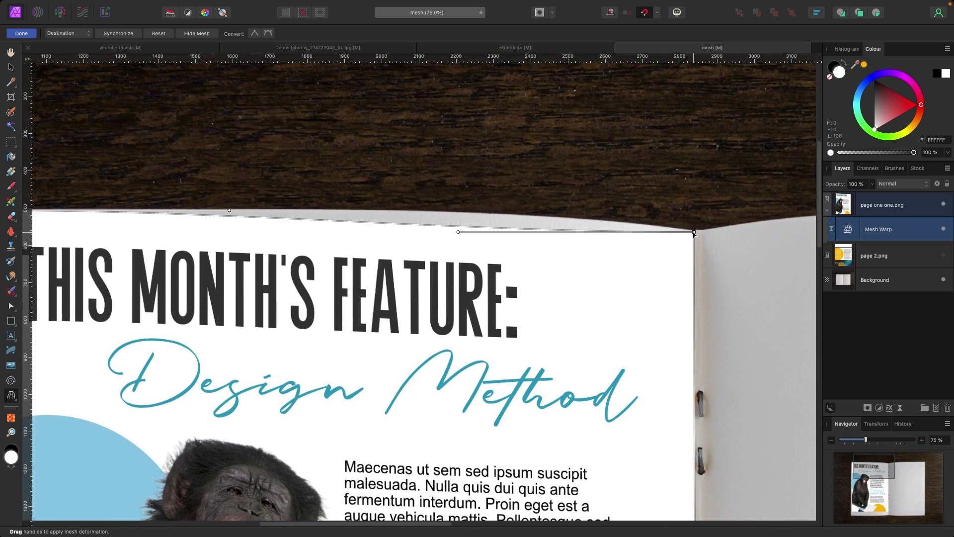
{"action": "mouse_move", "coordinate": [695, 232]}
{"action": "left_mouse_down"}
{"action": "mouse_move", "coordinate": [701, 269]}
{"action": "mouse_move", "coordinate": [700, 236]}
{"action": "left_mouse_up"}
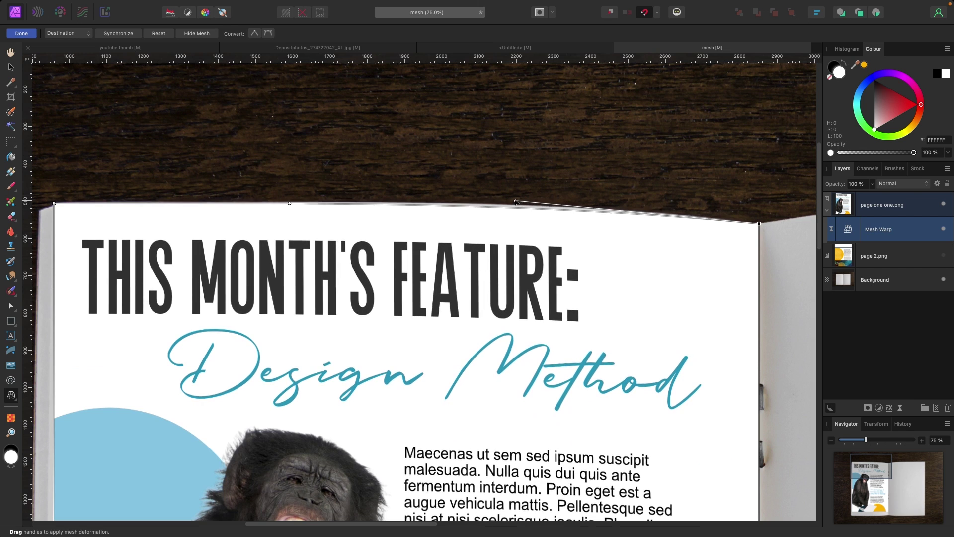
Bend the middle of the page's top edge to follow the book's curved top edge.
{"action": "mouse_move", "coordinate": [515, 199]}
{"action": "left_mouse_down"}
{"action": "mouse_move", "coordinate": [515, 210]}
{"action": "mouse_move", "coordinate": [514, 200]}
{"action": "left_mouse_up"}
{"action": "left_click_drag", "start_coordinate": [296, 159], "coordinate": [426, 175]}
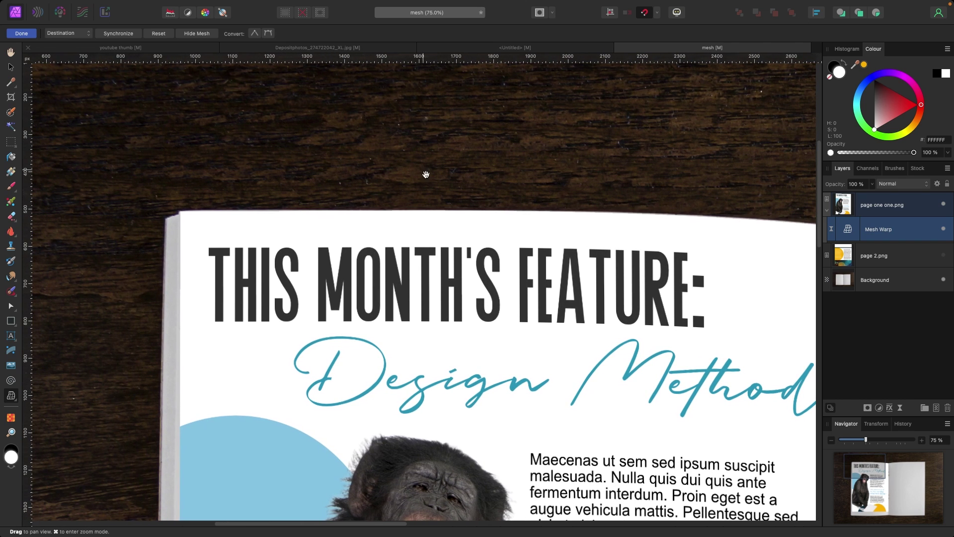
{"action": "left_click_drag", "start_coordinate": [418, 217], "coordinate": [416, 211]}
Pull the page's bottom-left and bottom-right mesh corners down to the book's lower edge.
{"action": "scroll", "coordinate": [211, 210], "scroll_direction": "down", "scroll_amount": 20}
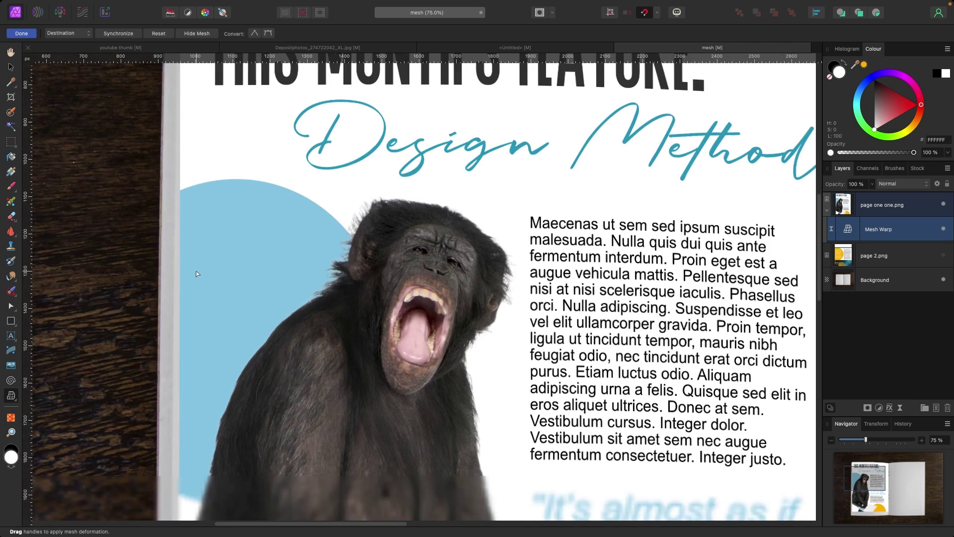
{"action": "scroll", "coordinate": [159, 278], "scroll_direction": "left", "scroll_amount": 3}
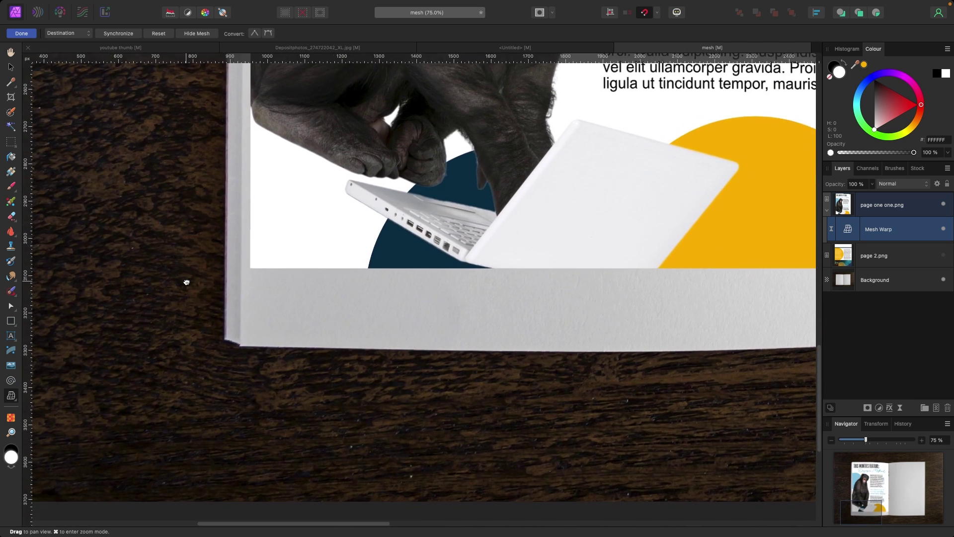
{"action": "left_click_drag", "start_coordinate": [251, 270], "coordinate": [241, 347]}
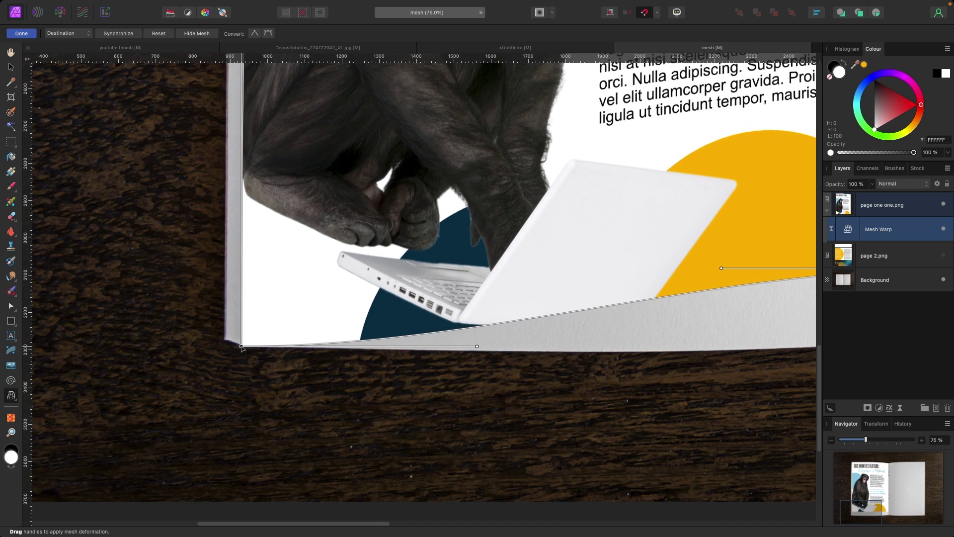
{"action": "left_click_drag", "start_coordinate": [511, 419], "coordinate": [184, 384]}
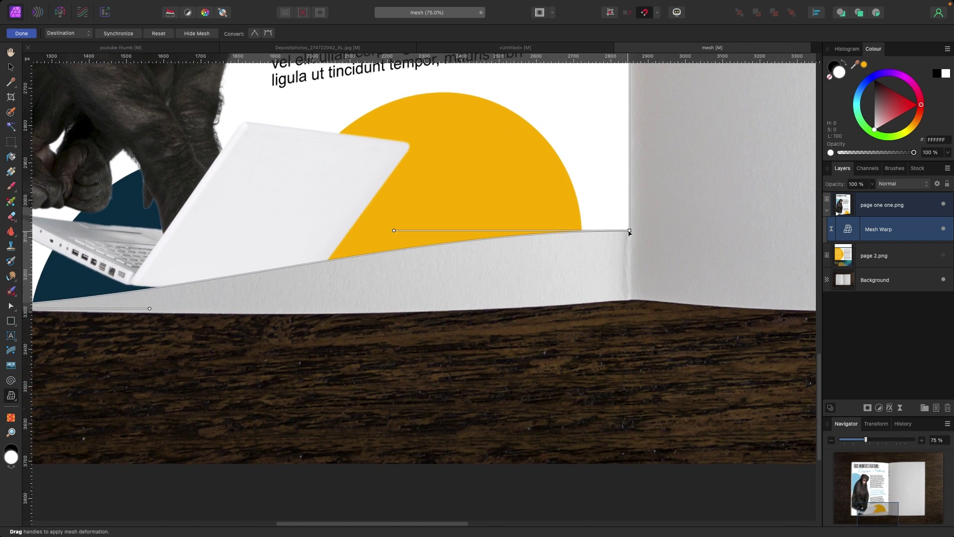
{"action": "left_click_drag", "start_coordinate": [629, 232], "coordinate": [631, 302]}
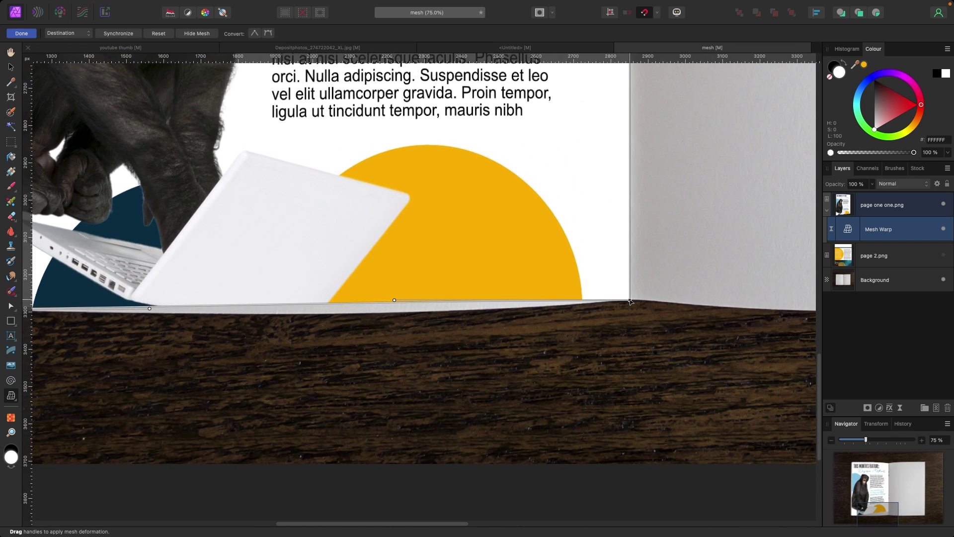
Curve the page's bottom edge along the book's lower edge and view the whole mockup.
{"action": "scroll", "coordinate": [545, 353], "scroll_direction": "left", "scroll_amount": 5}
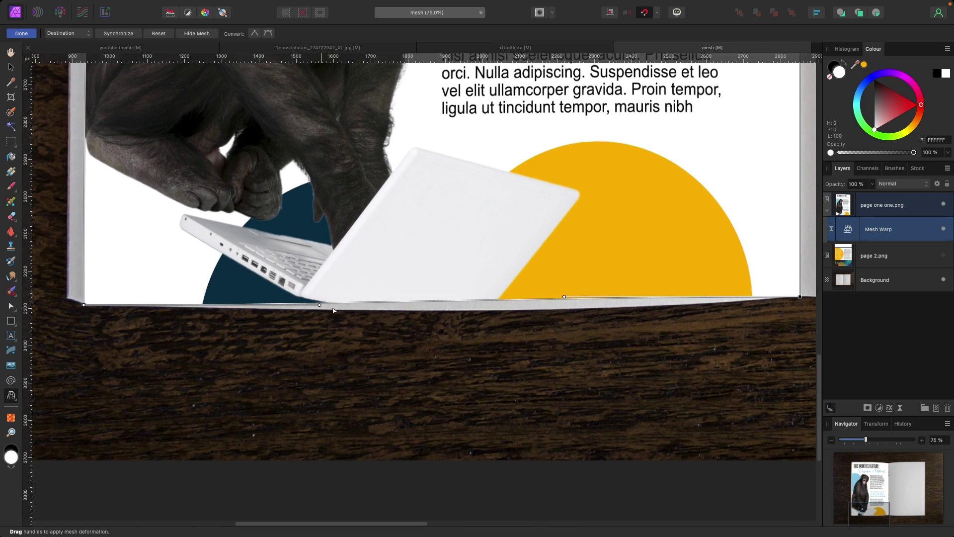
{"action": "left_click_drag", "start_coordinate": [565, 298], "coordinate": [563, 321]}
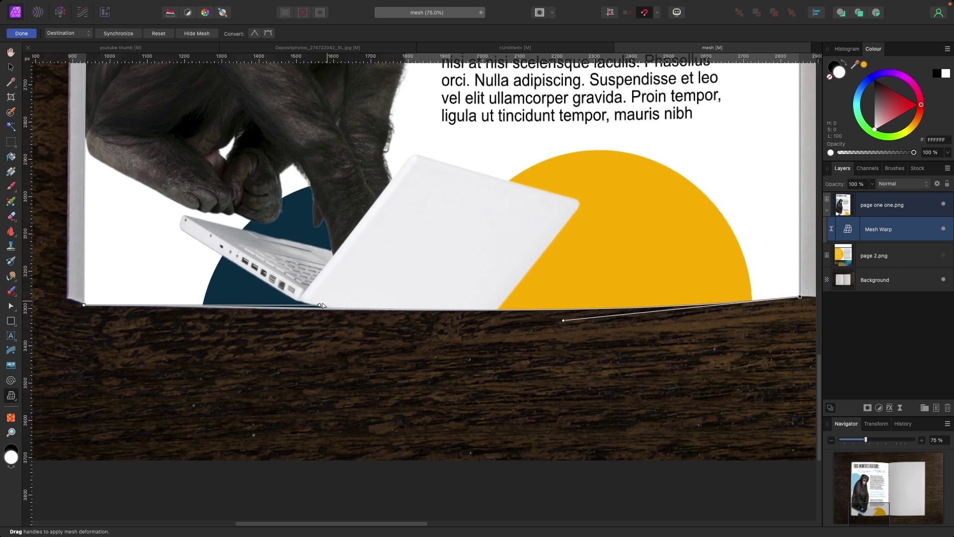
{"action": "left_click_drag", "start_coordinate": [320, 307], "coordinate": [321, 313]}
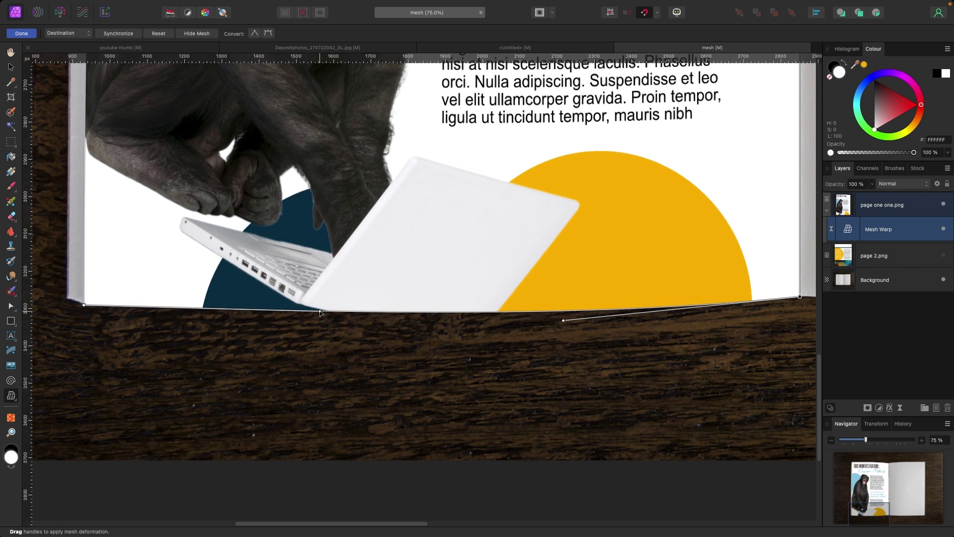
{"action": "scroll", "coordinate": [319, 313], "scroll_direction": "down", "scroll_amount": 5}
{"action": "key", "text": "h"}
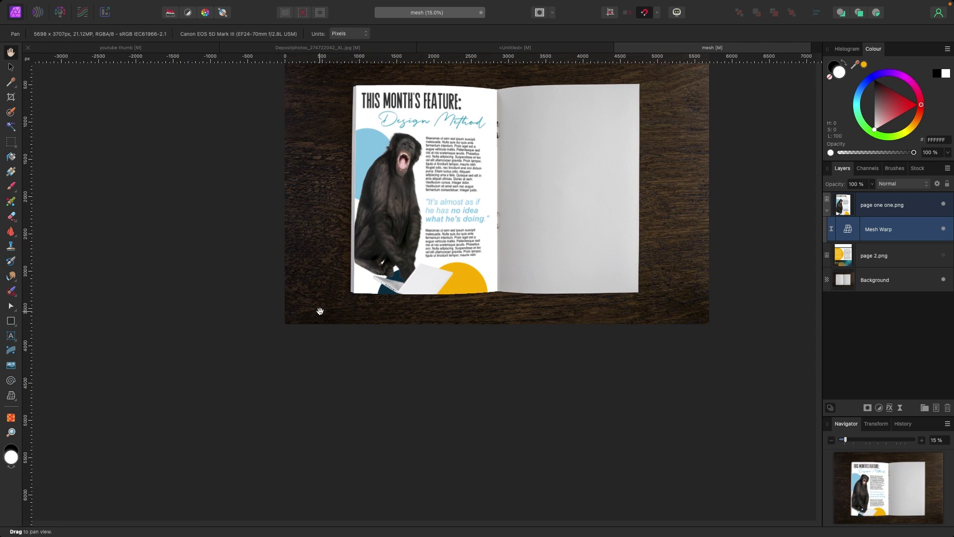
{"action": "scroll", "coordinate": [292, 274], "scroll_direction": "up", "scroll_amount": 1}
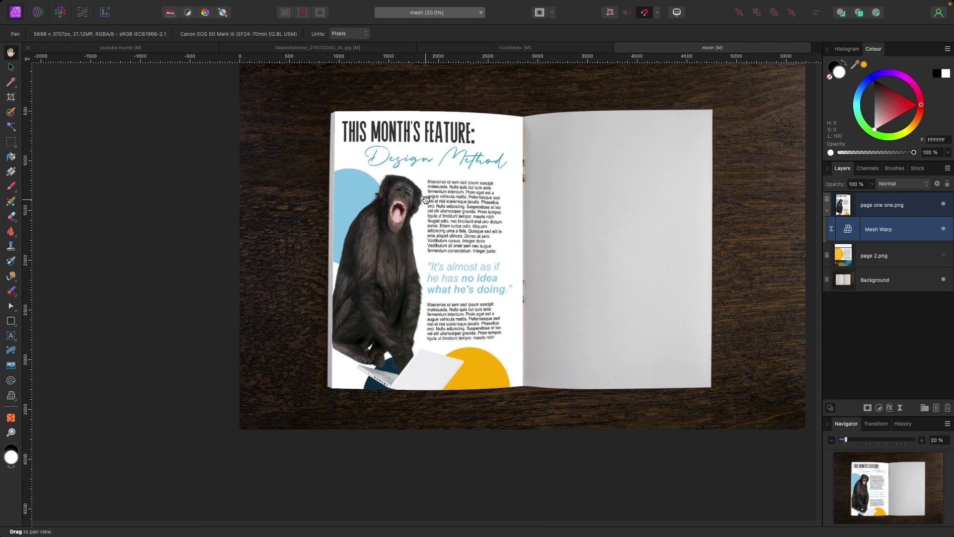
{"action": "scroll", "coordinate": [731, 196], "scroll_direction": "right", "scroll_amount": 3}
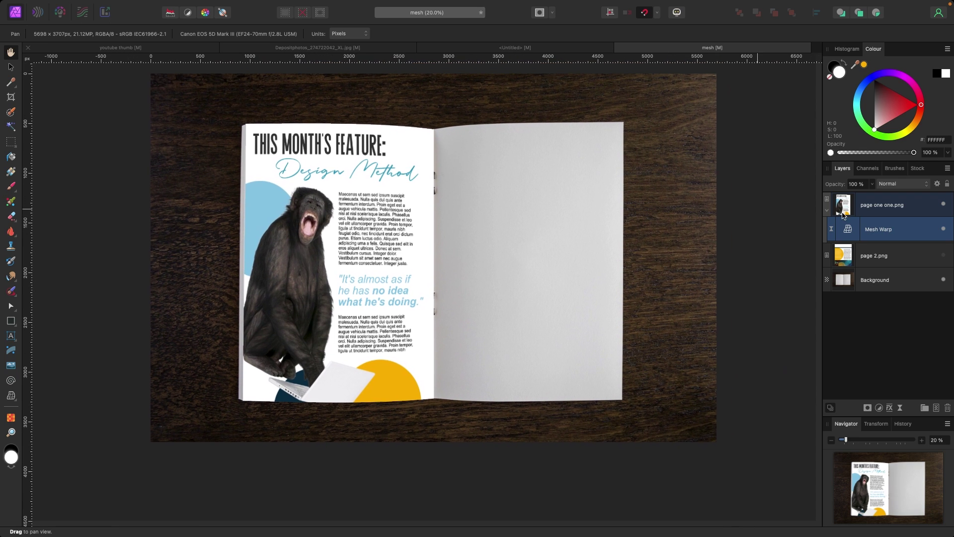
Show 'page 2.png', move it onto the book's right page, and enlarge it to cover that page.
{"action": "left_click", "coordinate": [944, 256]}
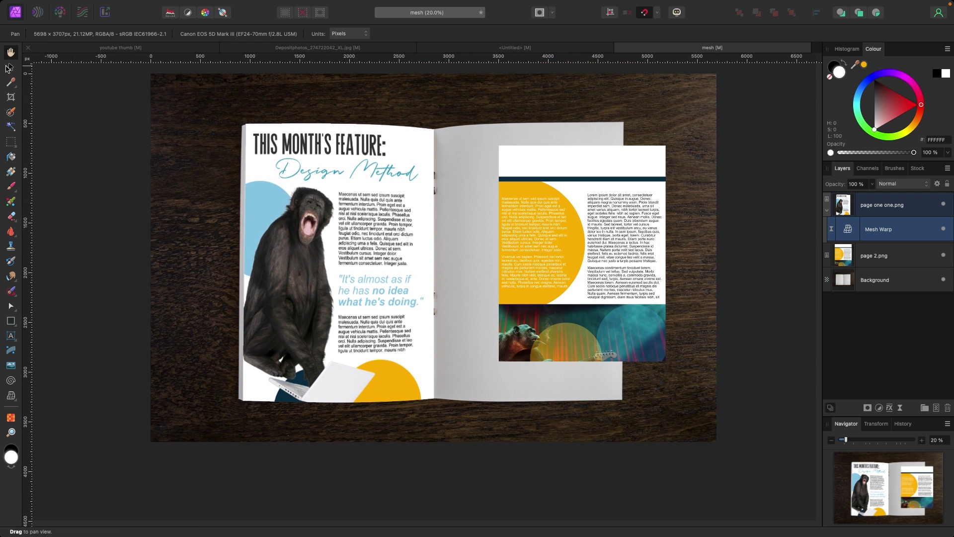
{"action": "left_click", "coordinate": [10, 68]}
{"action": "left_click_drag", "start_coordinate": [615, 257], "coordinate": [565, 266]}
{"action": "mouse_move", "coordinate": [616, 155]}
{"action": "left_mouse_down"}
{"action": "mouse_move", "coordinate": [629, 125]}
{"action": "mouse_move", "coordinate": [623, 144]}
{"action": "left_mouse_up"}
{"action": "left_click_drag", "start_coordinate": [449, 370], "coordinate": [434, 390]}
{"action": "left_click_drag", "start_coordinate": [502, 331], "coordinate": [502, 330]}
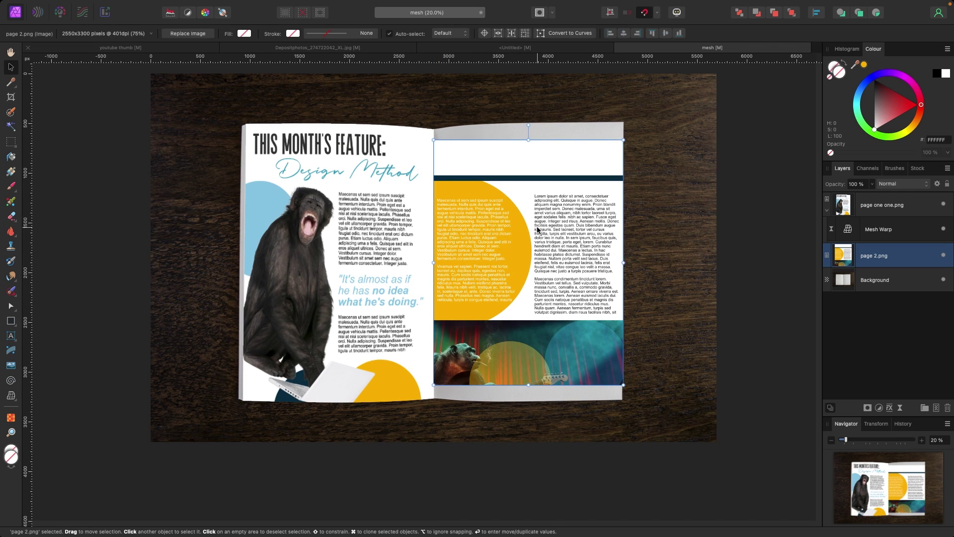
Add a Distort > Mesh Warp live filter to 'page 2.png' from the Layer menu.
{"action": "left_click", "coordinate": [202, 6]}
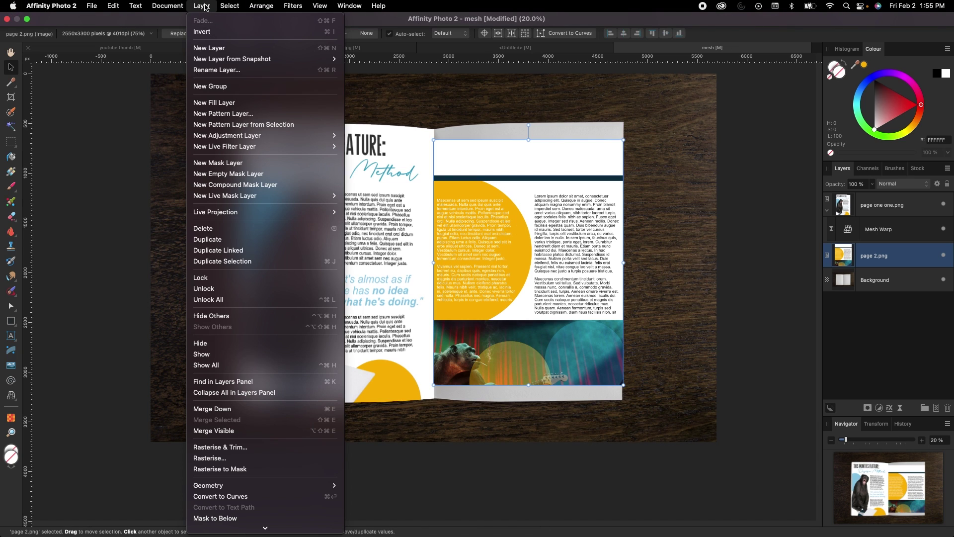
{"action": "mouse_move", "coordinate": [248, 147]}
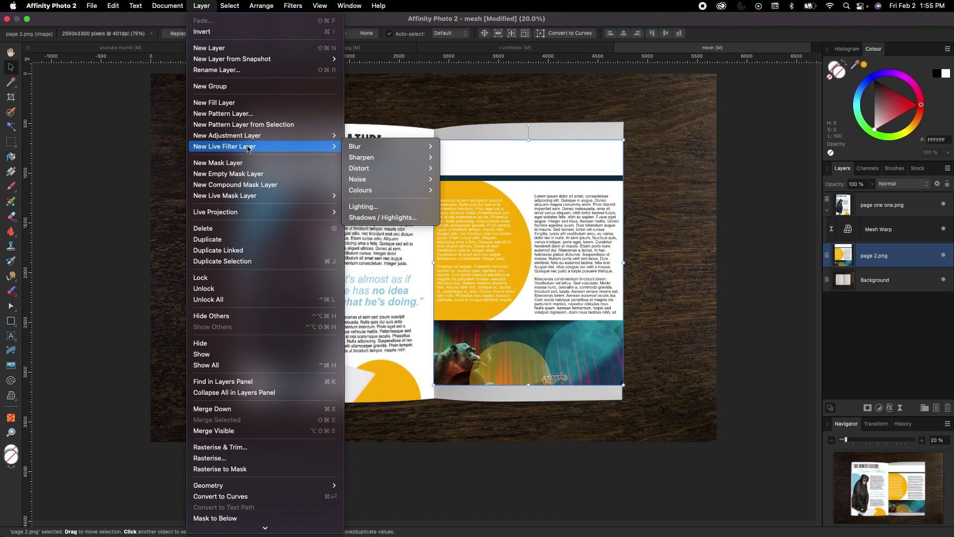
{"action": "mouse_move", "coordinate": [383, 168]}
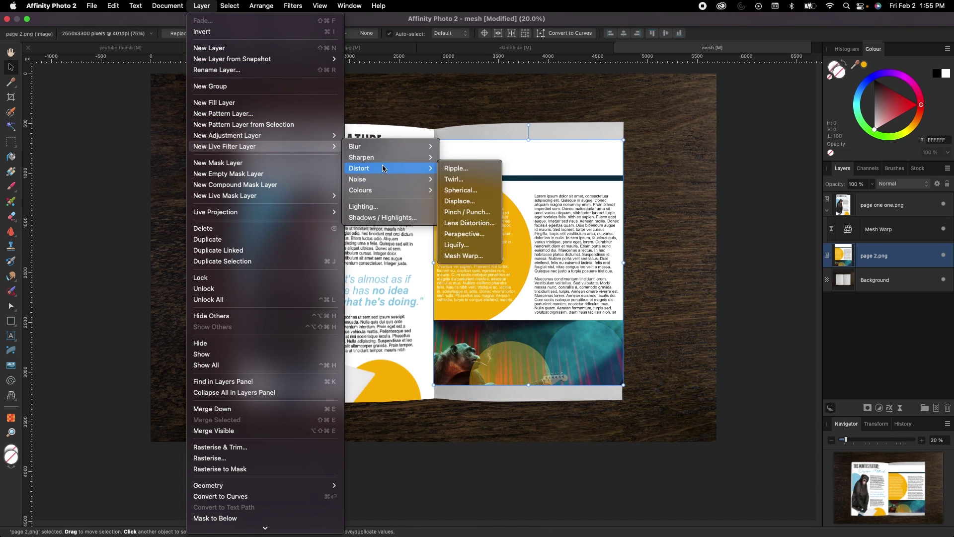
{"action": "left_click", "coordinate": [467, 256]}
Raise page 2's top-left and top-right mesh corners to the right page's top edge.
{"action": "scroll", "coordinate": [470, 222], "scroll_direction": "up", "scroll_amount": 6}
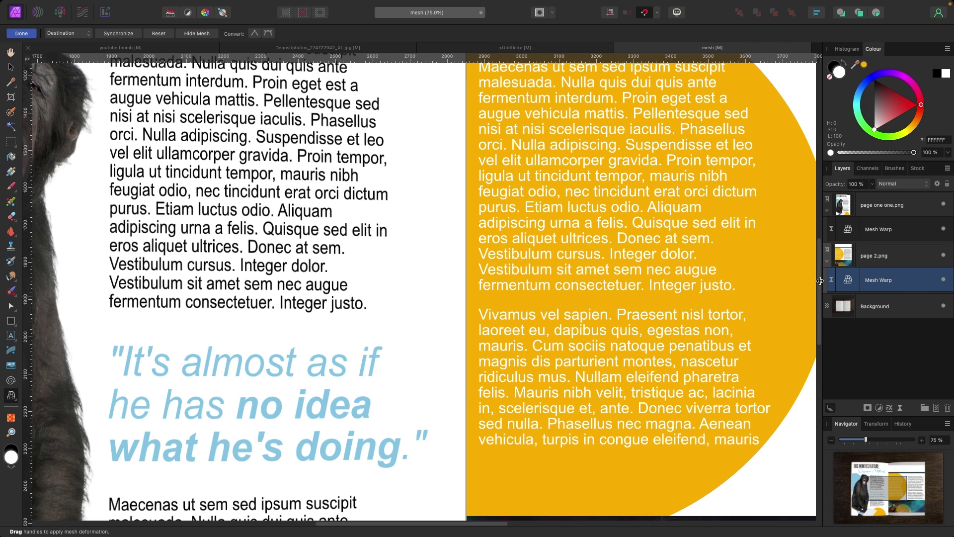
{"action": "scroll", "coordinate": [476, 161], "scroll_direction": "up", "scroll_amount": 5}
{"action": "scroll", "coordinate": [476, 162], "scroll_direction": "right", "scroll_amount": 2}
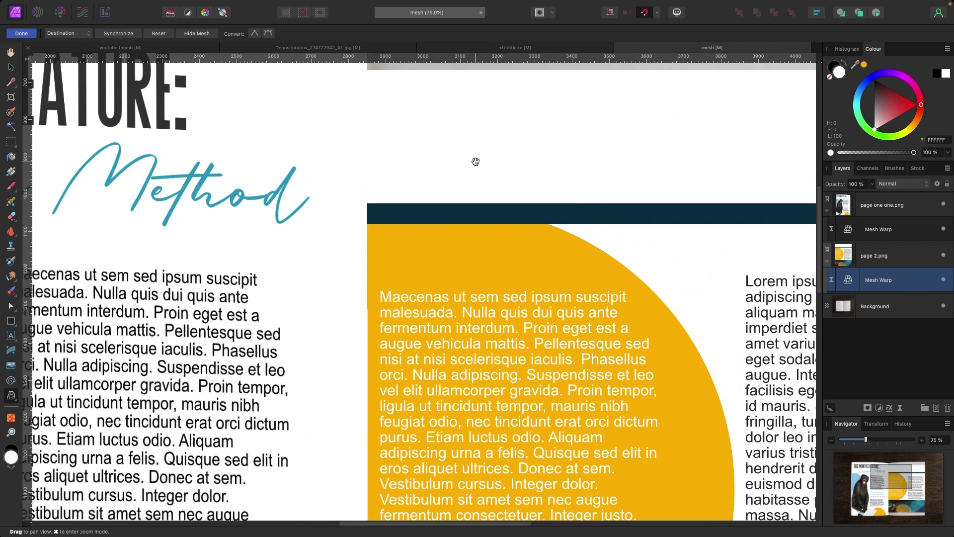
{"action": "scroll", "coordinate": [476, 161], "scroll_direction": "up", "scroll_amount": 5}
{"action": "scroll", "coordinate": [475, 161], "scroll_direction": "right", "scroll_amount": 1}
{"action": "left_click_drag", "start_coordinate": [332, 308], "coordinate": [329, 268]}
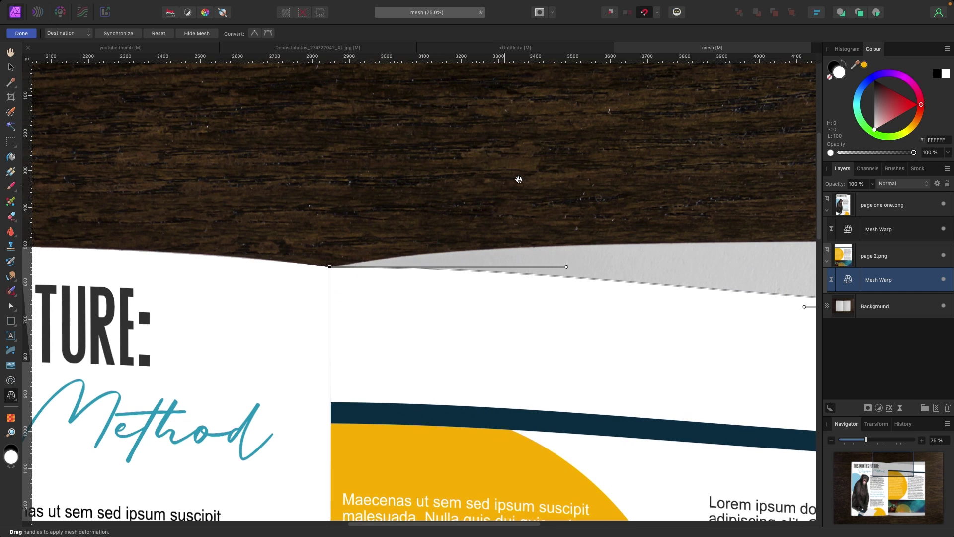
{"action": "scroll", "coordinate": [520, 179], "scroll_direction": "right", "scroll_amount": 9}
{"action": "left_click_drag", "start_coordinate": [696, 317], "coordinate": [696, 249]}
Curve page 2's top edge near the spine to follow the page's bowed top.
{"action": "scroll", "coordinate": [533, 188], "scroll_direction": "left", "scroll_amount": 5}
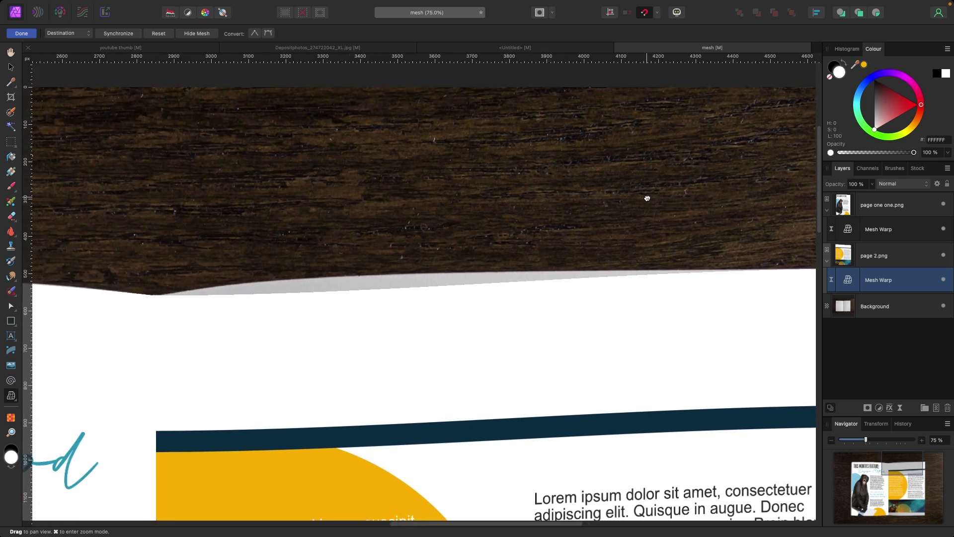
{"action": "left_click_drag", "start_coordinate": [639, 267], "coordinate": [613, 256]}
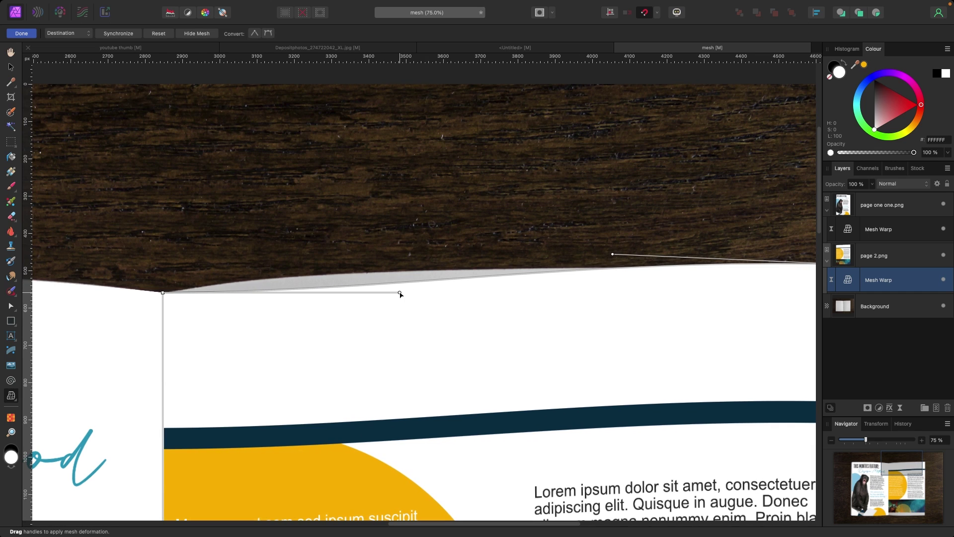
{"action": "left_click_drag", "start_coordinate": [400, 292], "coordinate": [378, 266]}
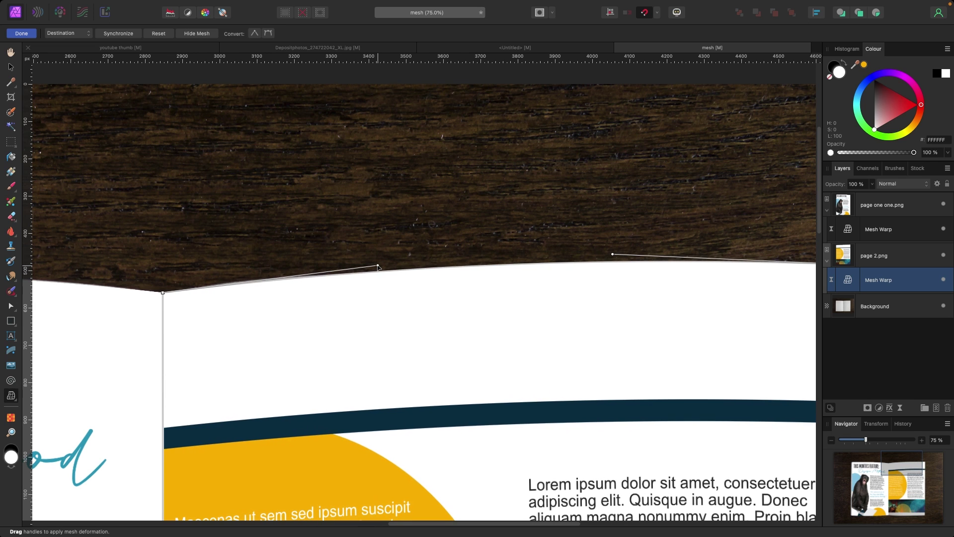
{"action": "scroll", "coordinate": [367, 273], "scroll_direction": "down", "scroll_amount": 20}
Drag page 2's bottom-left and bottom-right mesh corners down onto the page's lower edge.
{"action": "scroll", "coordinate": [366, 276], "scroll_direction": "down", "scroll_amount": 5}
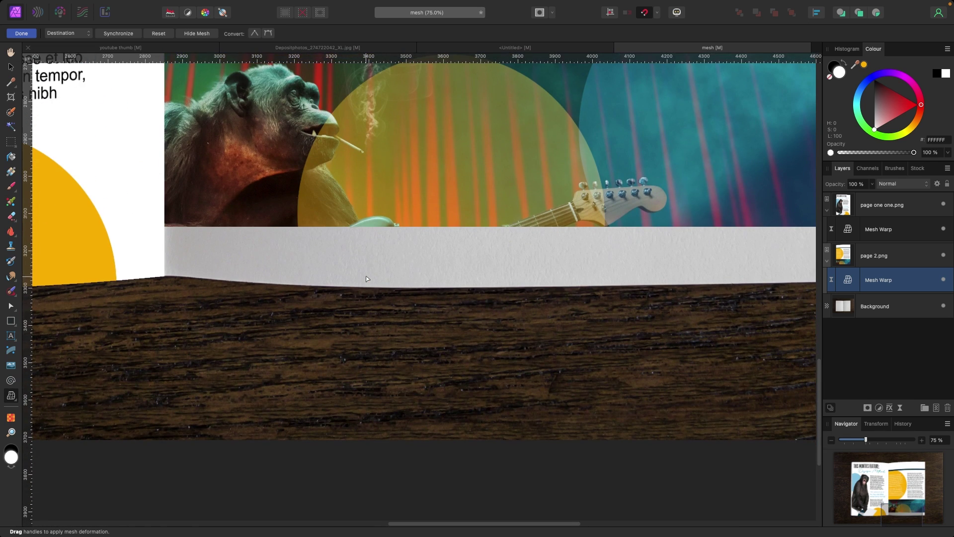
{"action": "left_click_drag", "start_coordinate": [164, 226], "coordinate": [166, 277]}
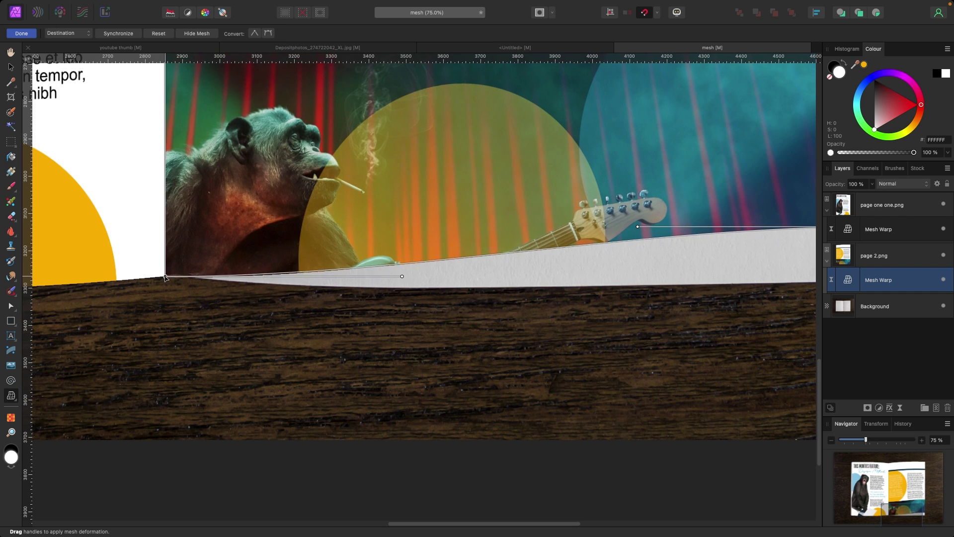
{"action": "left_click_drag", "start_coordinate": [475, 341], "coordinate": [210, 334]}
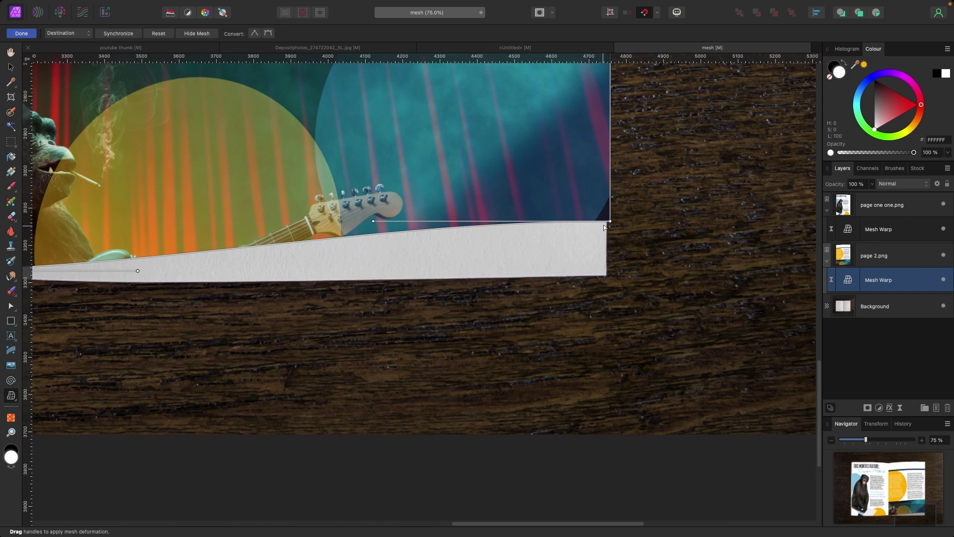
{"action": "left_click_drag", "start_coordinate": [611, 222], "coordinate": [607, 276]}
Pull the middle of page 2's bottom edge down to follow the page's curve.
{"action": "scroll", "coordinate": [521, 315], "scroll_direction": "left", "scroll_amount": 5}
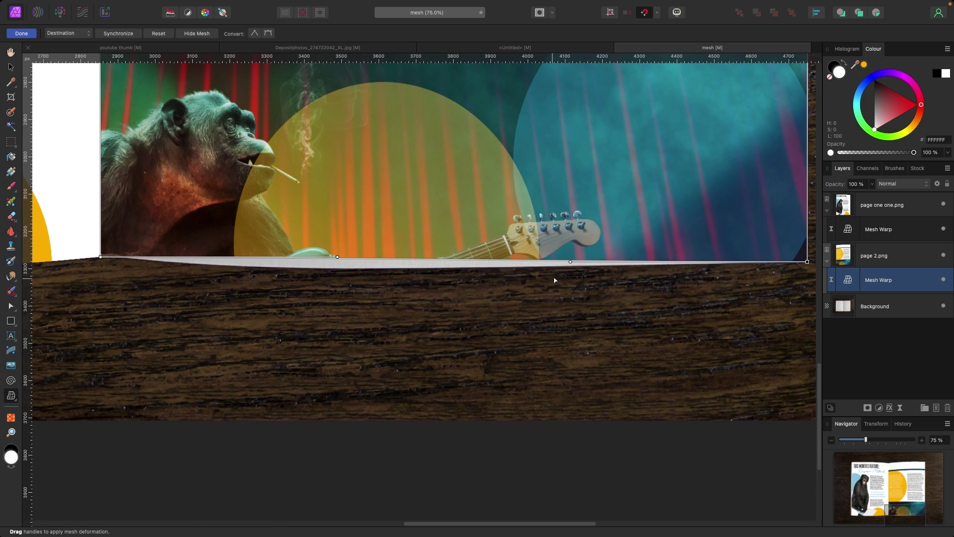
{"action": "left_click_drag", "start_coordinate": [570, 264], "coordinate": [558, 274]}
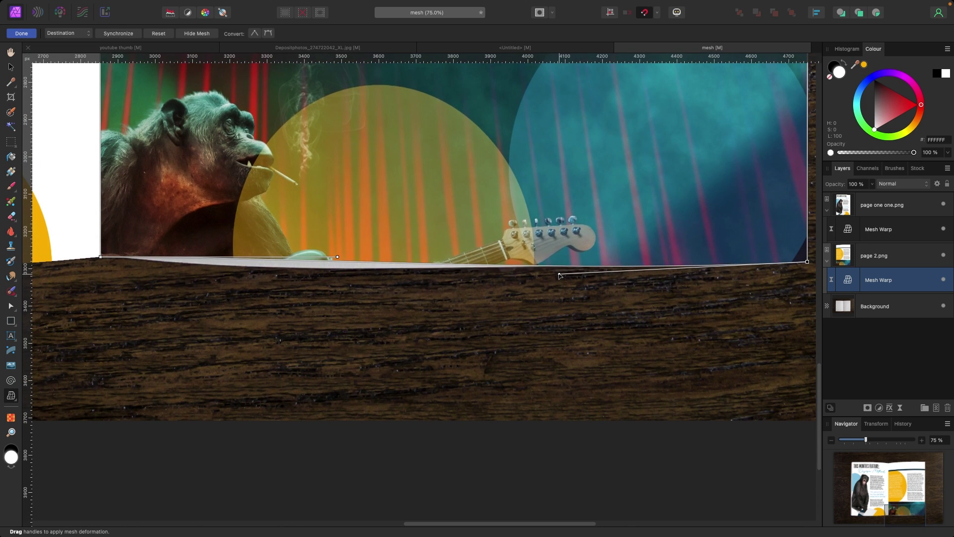
{"action": "left_click_drag", "start_coordinate": [338, 260], "coordinate": [345, 275]}
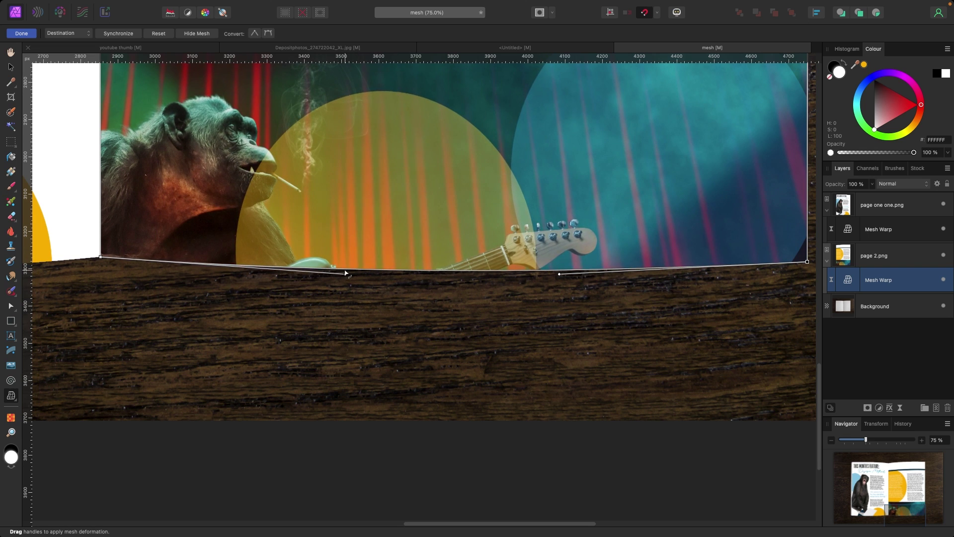
{"action": "scroll", "coordinate": [323, 299], "scroll_direction": "down", "scroll_amount": 5}
{"action": "scroll", "coordinate": [234, 329], "scroll_direction": "up", "scroll_amount": 5}
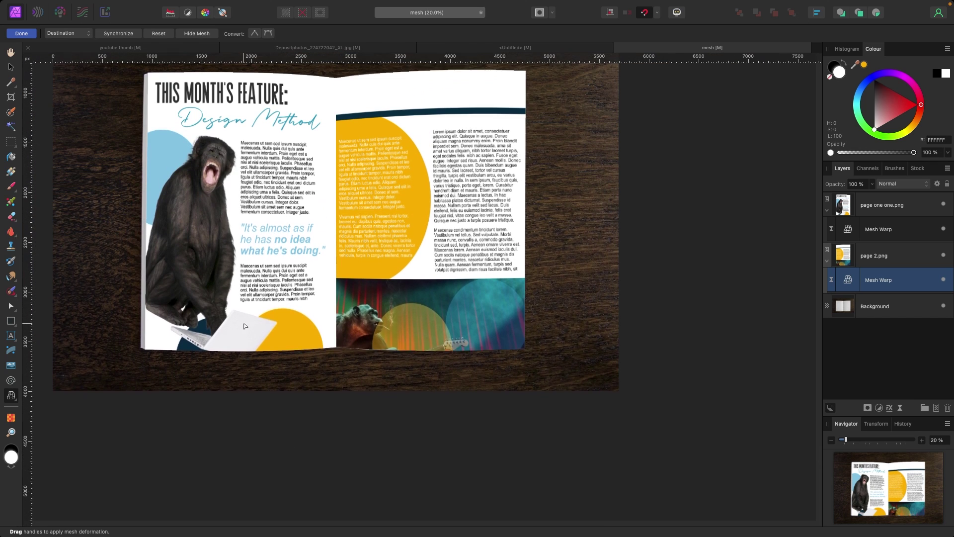
Leave mesh editing for the Move Tool, check the page heading zoomed in, then view the whole spread.
{"action": "key", "text": "h"}
{"action": "scroll", "coordinate": [793, 250], "scroll_direction": "left", "scroll_amount": 5}
{"action": "scroll", "coordinate": [793, 250], "scroll_direction": "down", "scroll_amount": 2}
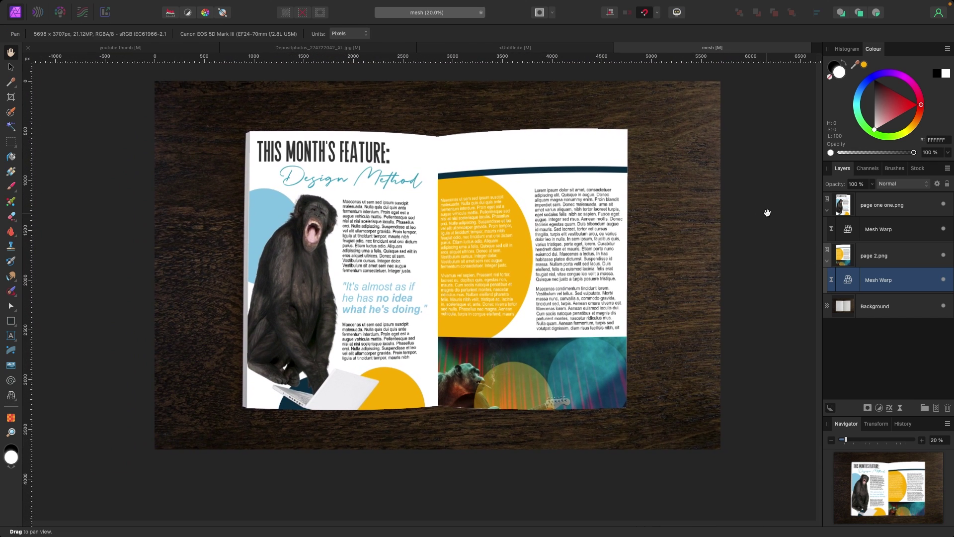
{"action": "left_click", "coordinate": [11, 67]}
{"action": "key", "text": "super+equal"}
{"action": "key", "text": "super+equal"}
{"action": "key", "text": "super+equal"}
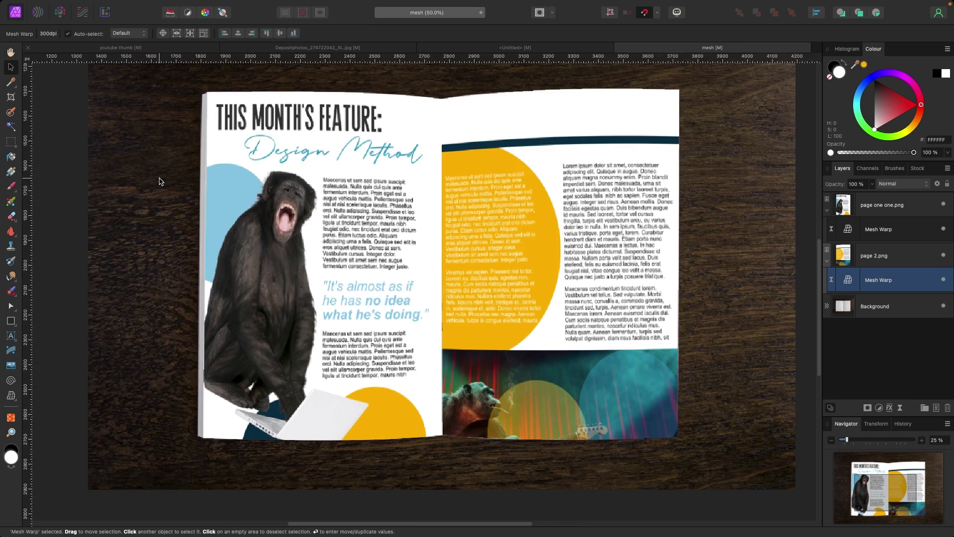
{"action": "scroll", "coordinate": [222, 184], "scroll_direction": "up", "scroll_amount": 10}
{"action": "scroll", "coordinate": [224, 185], "scroll_direction": "down", "scroll_amount": 5}
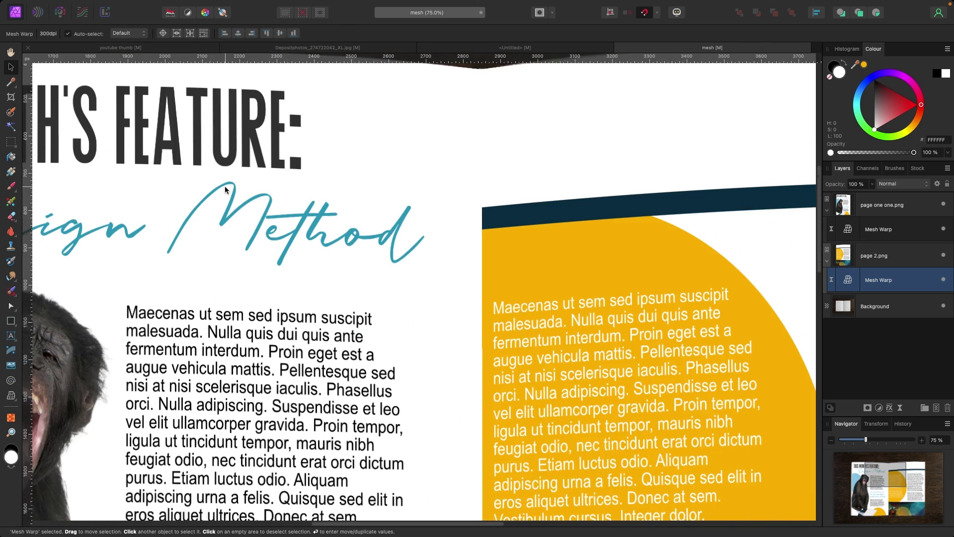
{"action": "key", "text": "super+minus"}
{"action": "key", "text": "super+minus"}
{"action": "key", "text": "super+minus"}
{"action": "scroll", "coordinate": [239, 188], "scroll_direction": "down", "scroll_amount": 2}
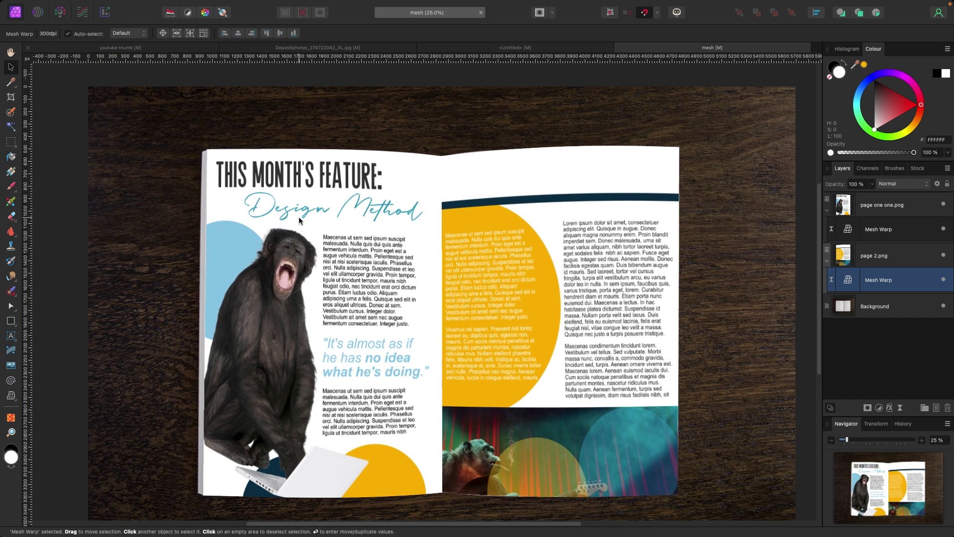
{"action": "scroll", "coordinate": [299, 217], "scroll_direction": "down", "scroll_amount": 1}
Set the blend mode of both page one one.png and page 2.png to Multiply.
{"action": "left_click", "coordinate": [262, 192]}
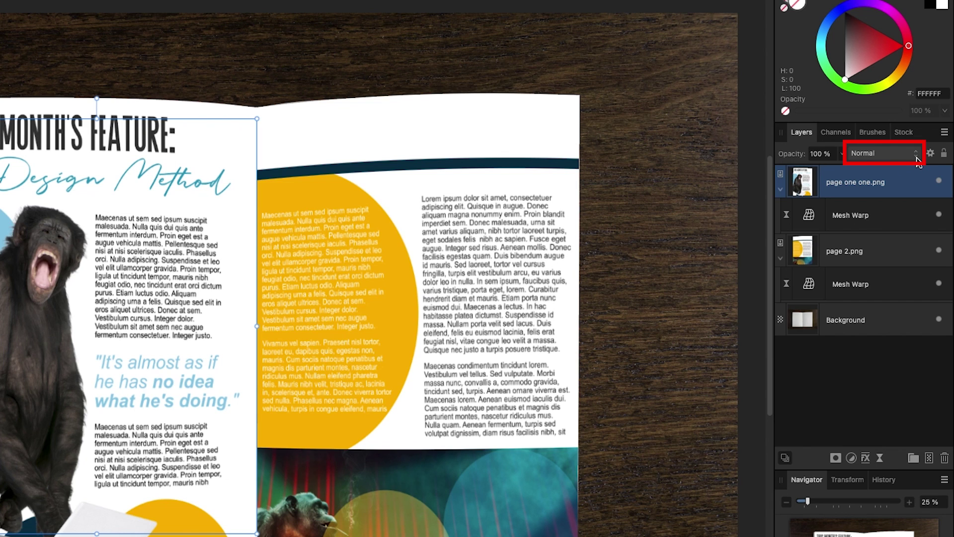
{"action": "left_click", "coordinate": [914, 154]}
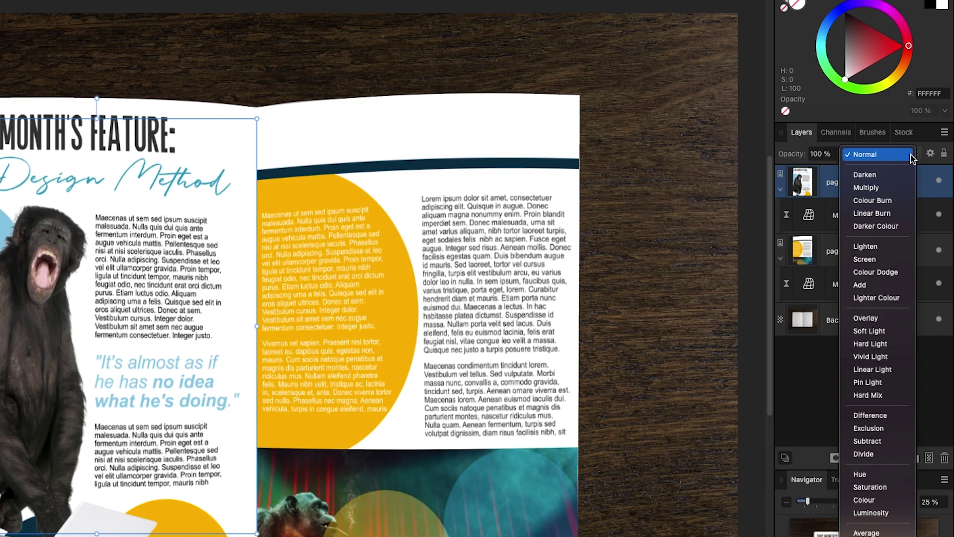
{"action": "left_click", "coordinate": [891, 189]}
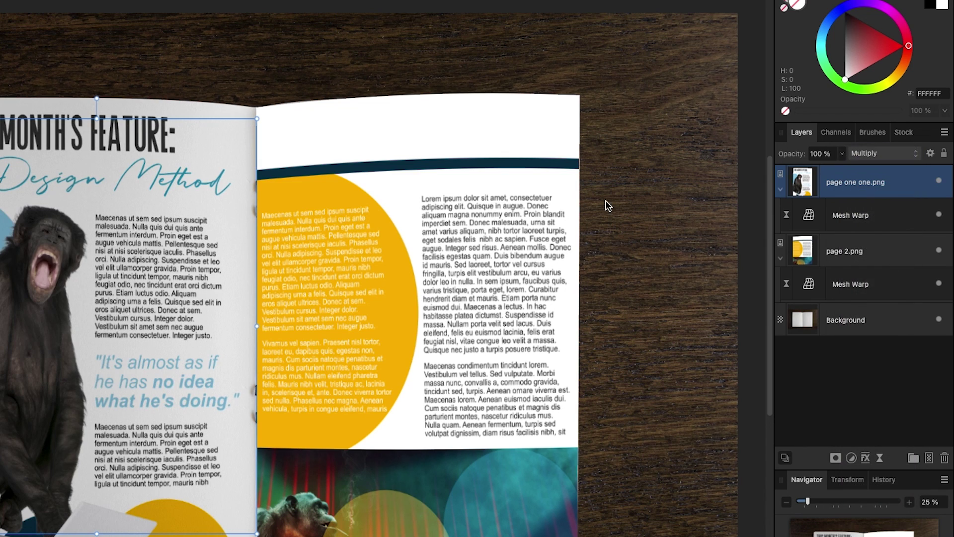
{"action": "left_click", "coordinate": [523, 148]}
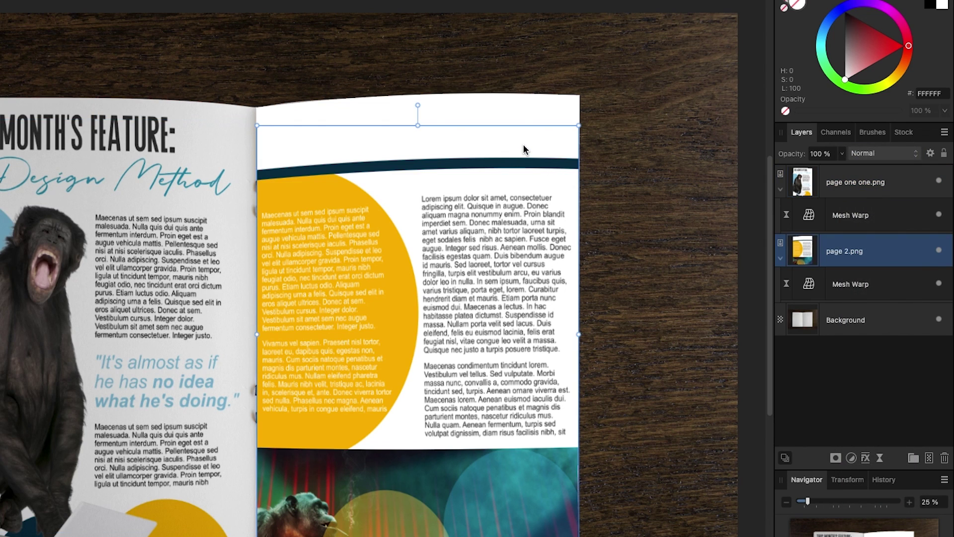
{"action": "left_click", "coordinate": [915, 156]}
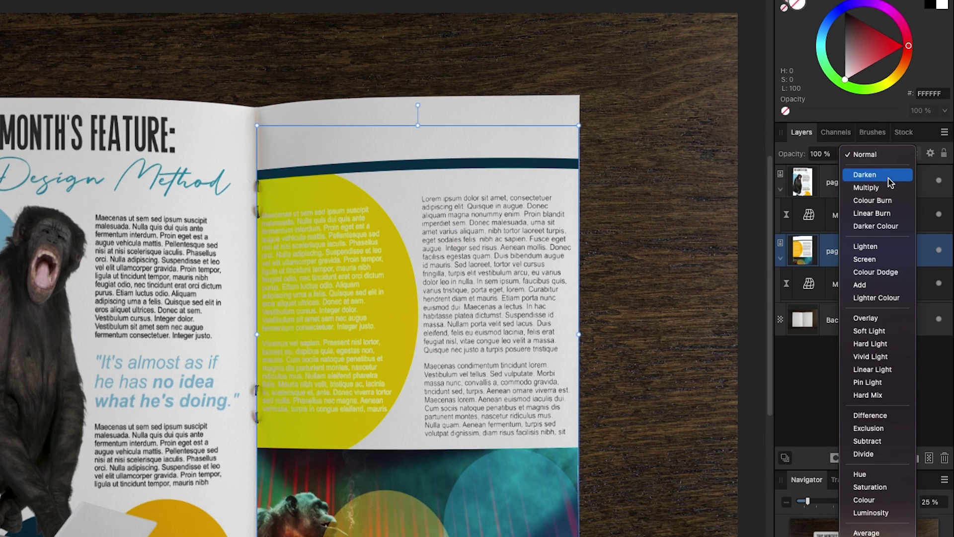
{"action": "left_click", "coordinate": [886, 187]}
{"action": "left_click", "coordinate": [593, 262]}
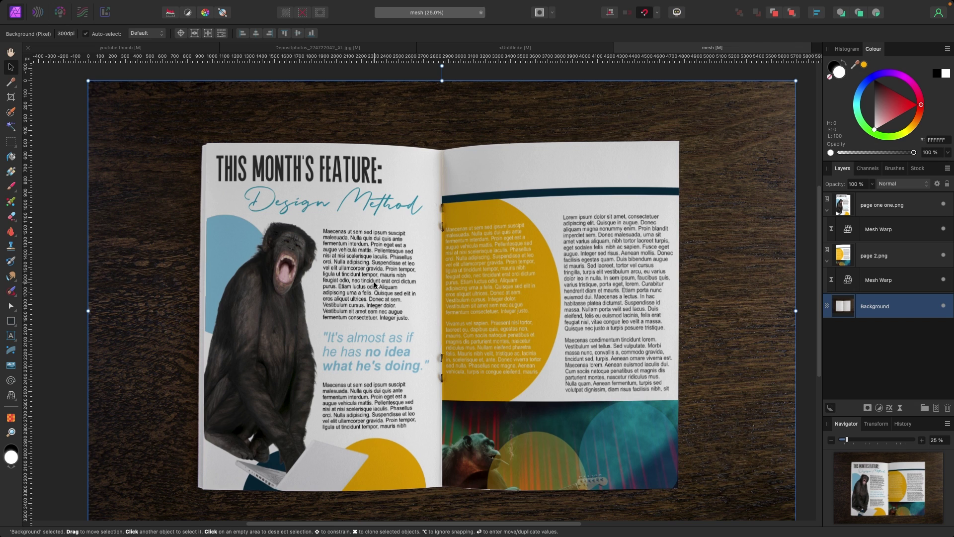
{"action": "scroll", "coordinate": [374, 281], "scroll_direction": "up", "scroll_amount": 4}
{"action": "left_click_drag", "start_coordinate": [458, 306], "coordinate": [527, 351]}
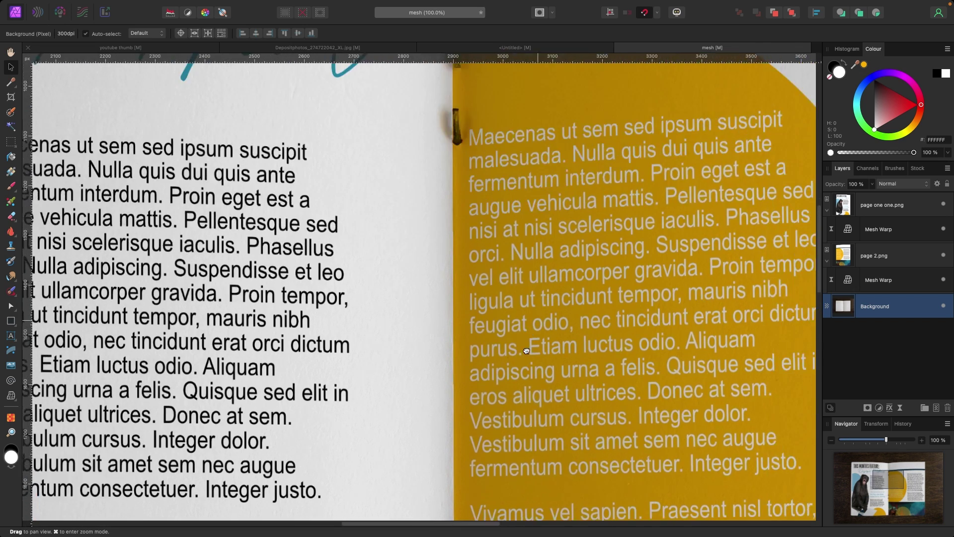
{"action": "scroll", "coordinate": [526, 351], "scroll_direction": "up", "scroll_amount": 5}
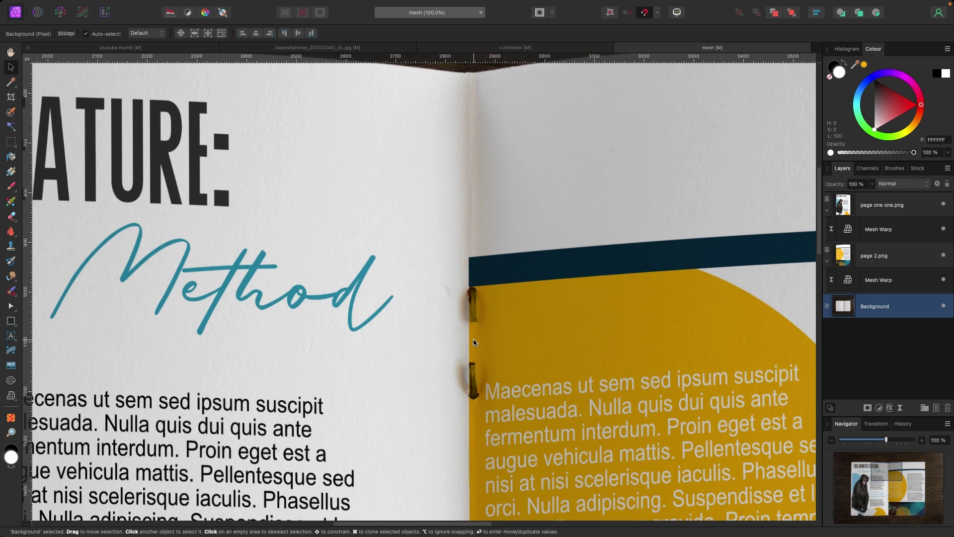
{"action": "scroll", "coordinate": [472, 341], "scroll_direction": "down", "scroll_amount": 2}
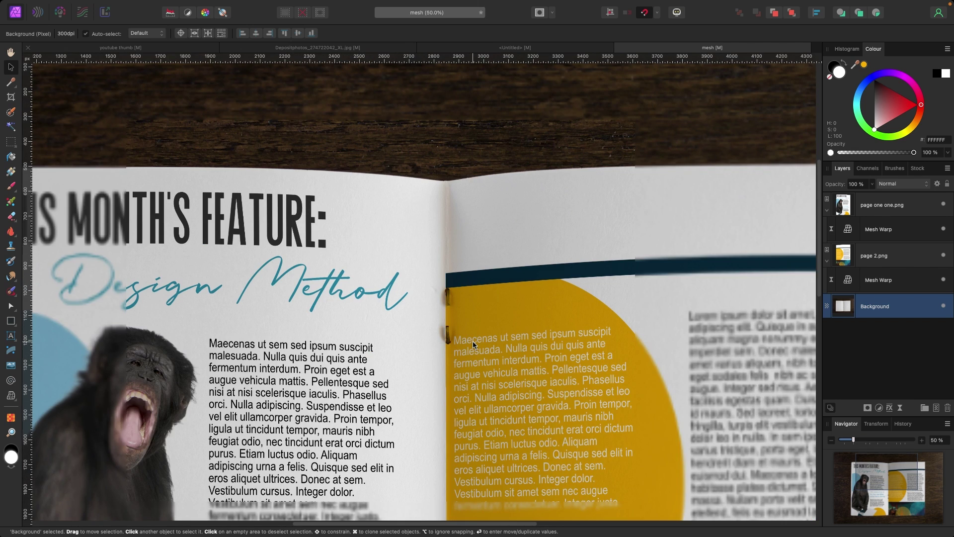
{"action": "scroll", "coordinate": [473, 341], "scroll_direction": "down", "scroll_amount": 2}
{"action": "scroll", "coordinate": [472, 341], "scroll_direction": "down", "scroll_amount": 2}
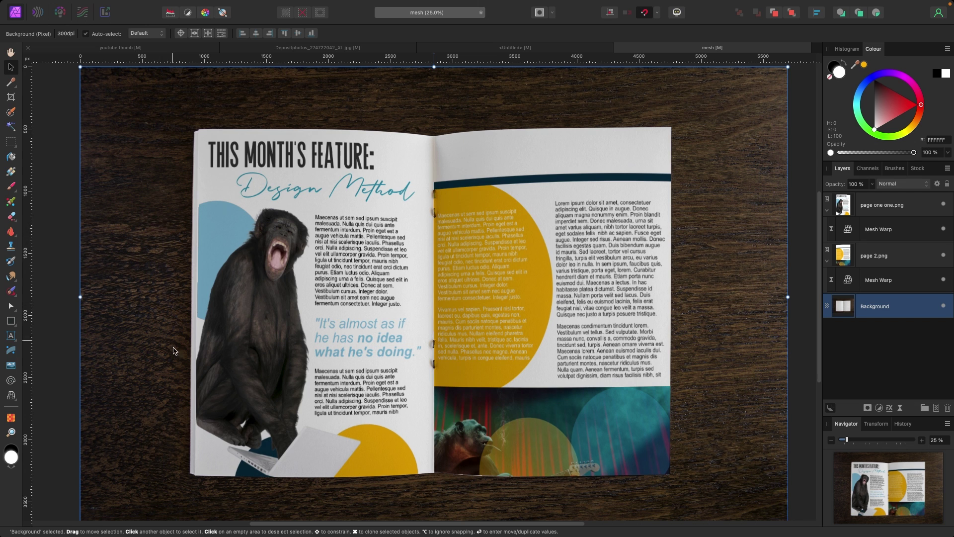
{"action": "scroll", "coordinate": [183, 344], "scroll_direction": "down", "scroll_amount": 1}
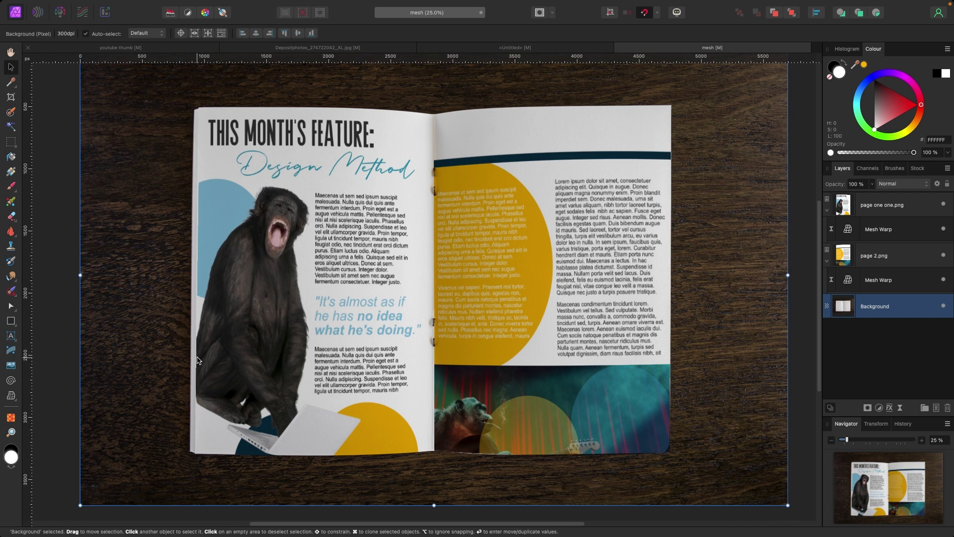
{"action": "key", "text": "super+plus"}
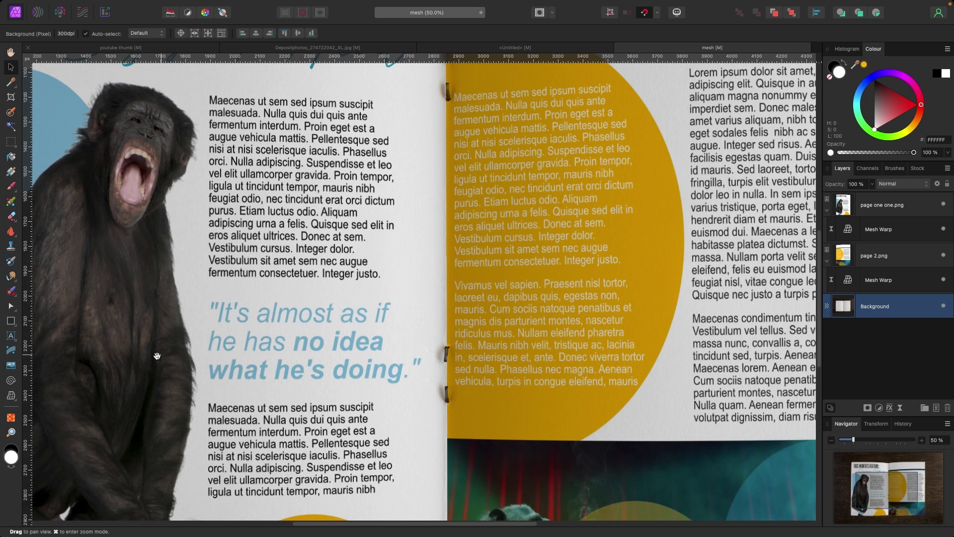
{"action": "scroll", "coordinate": [202, 353], "scroll_direction": "left", "scroll_amount": 5}
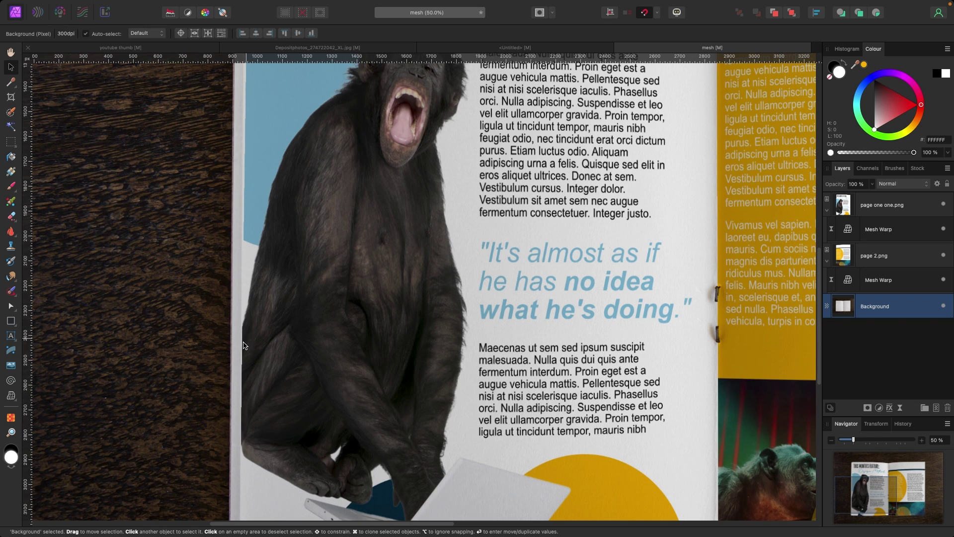
{"action": "left_click_drag", "start_coordinate": [290, 398], "coordinate": [35, 293]}
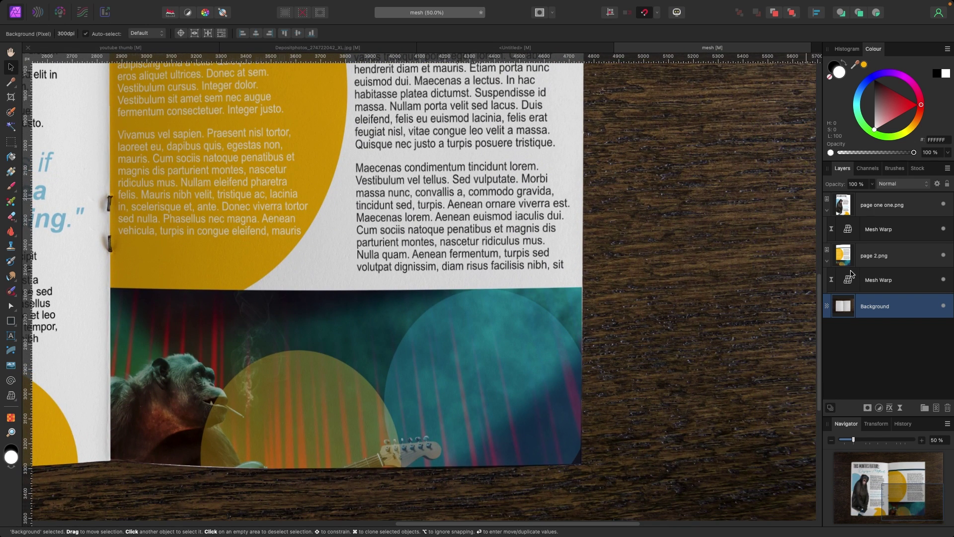
Nudge page 2's bottom-right Mesh Warp handle to the notebook's edge, then zoom out to the centred book.
{"action": "double_click", "coordinate": [849, 281]}
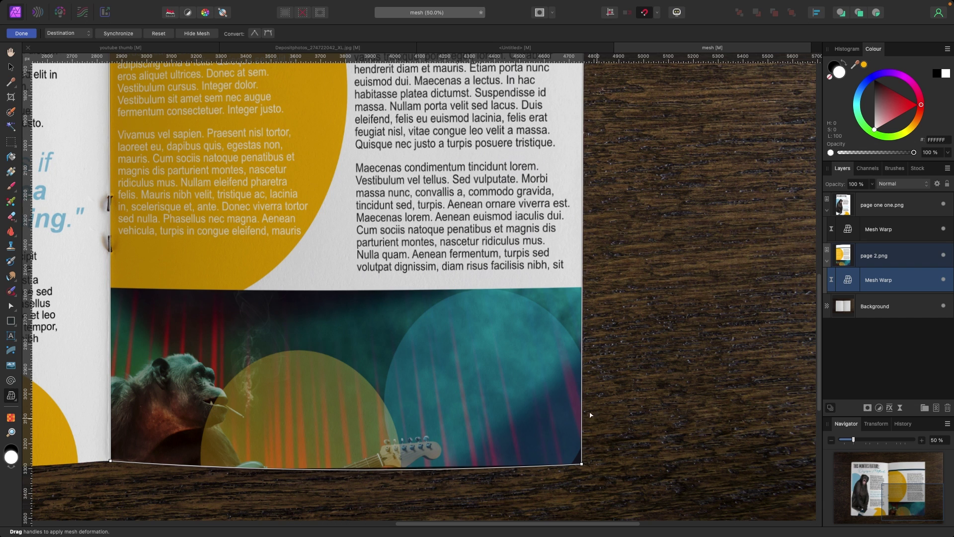
{"action": "left_click_drag", "start_coordinate": [582, 465], "coordinate": [583, 464]}
{"action": "key", "text": "h"}
{"action": "key", "text": "super+minus"}
{"action": "key", "text": "super+minus"}
{"action": "key", "text": "super+minus"}
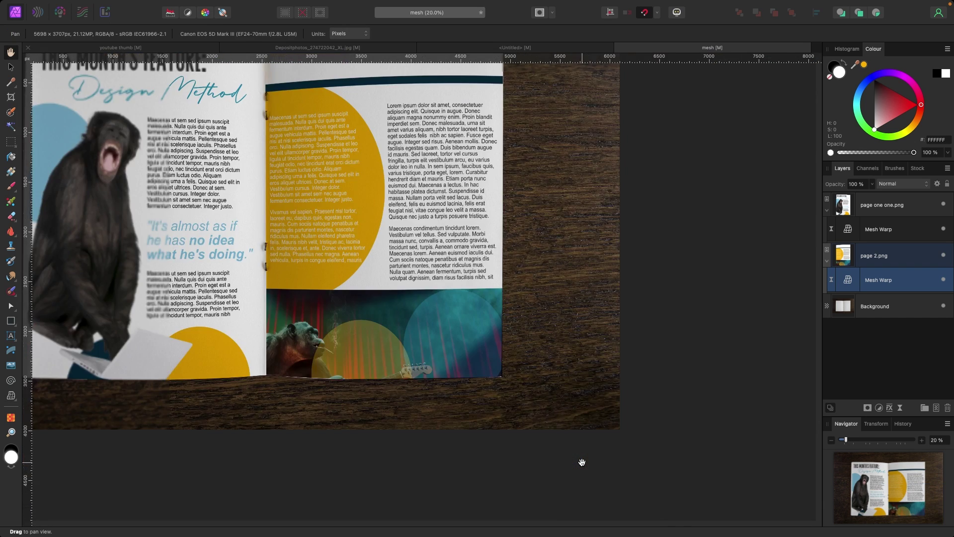
{"action": "left_click_drag", "start_coordinate": [623, 225], "coordinate": [725, 281]}
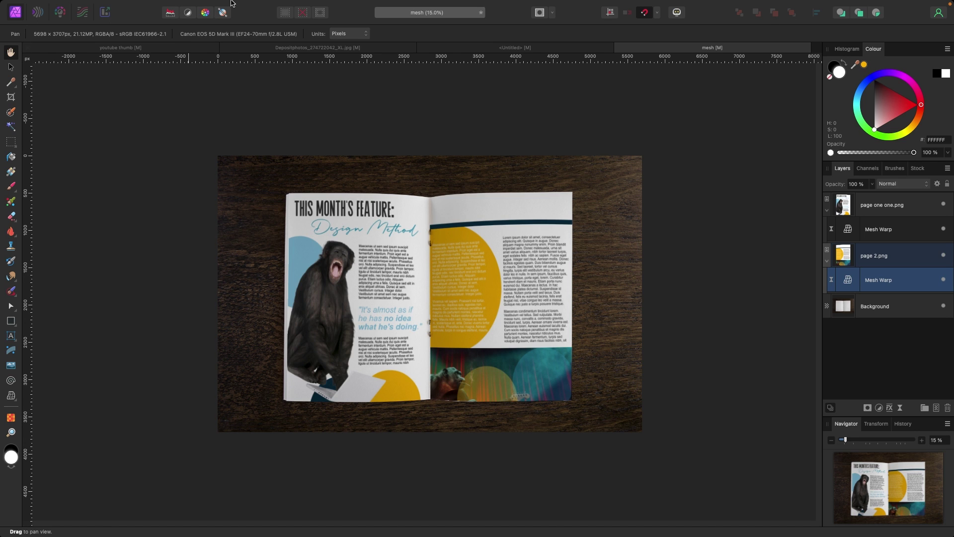
Browse the Sharpen, Noise and Distort submenus under Layer > New Live Filter Layer.
{"action": "left_click", "coordinate": [203, 6]}
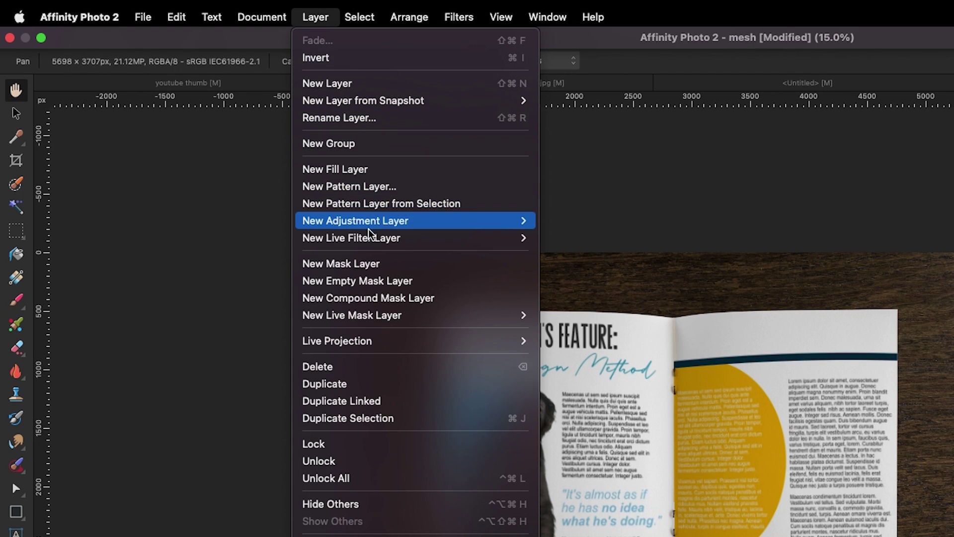
{"action": "mouse_move", "coordinate": [373, 238]}
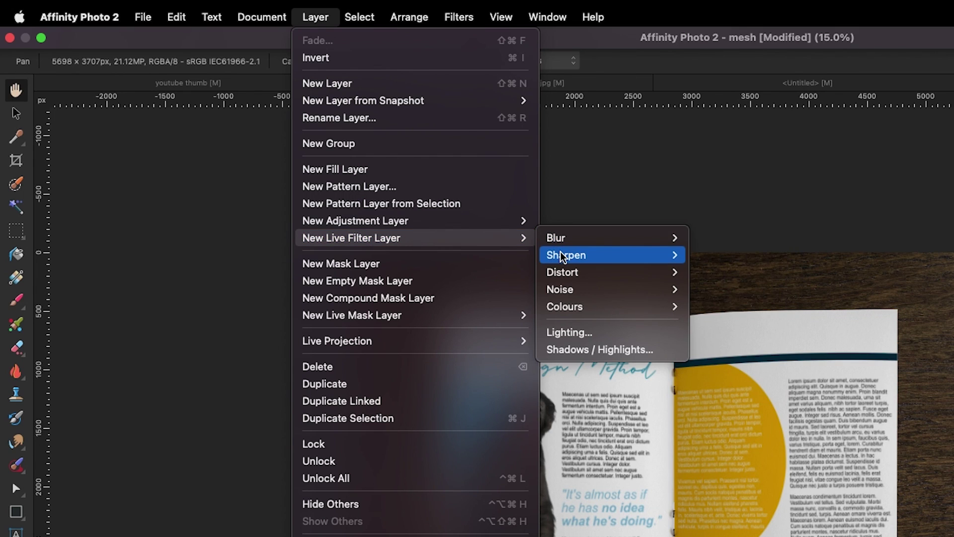
{"action": "mouse_move", "coordinate": [575, 295]}
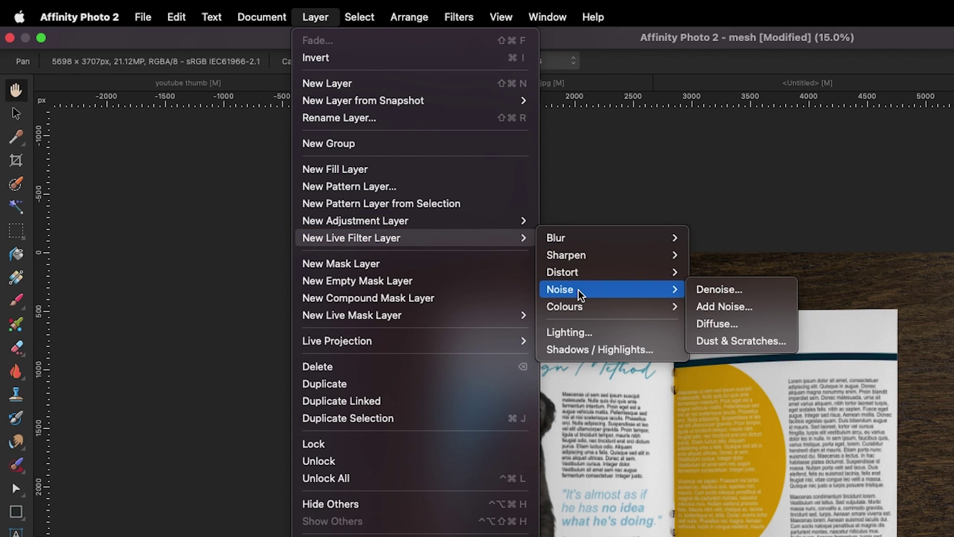
{"action": "mouse_move", "coordinate": [594, 279]}
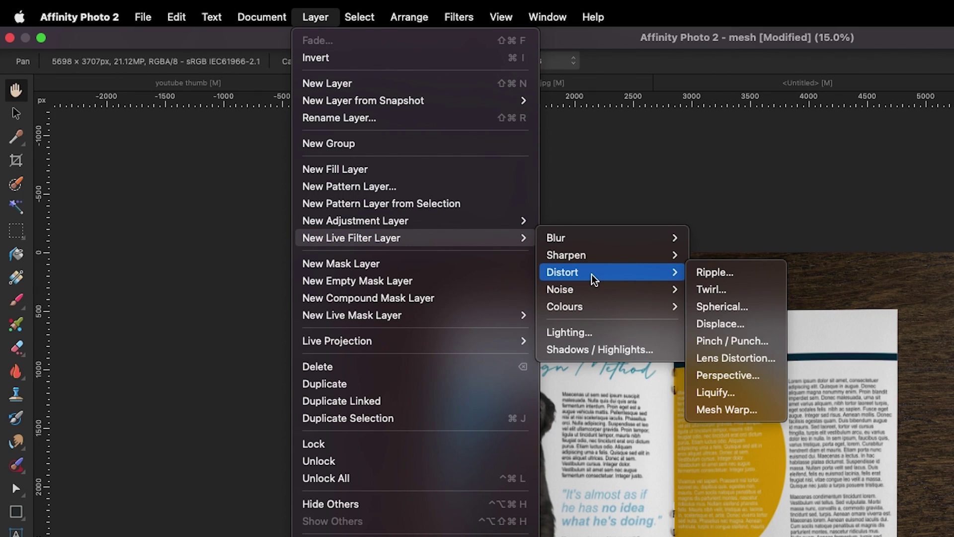